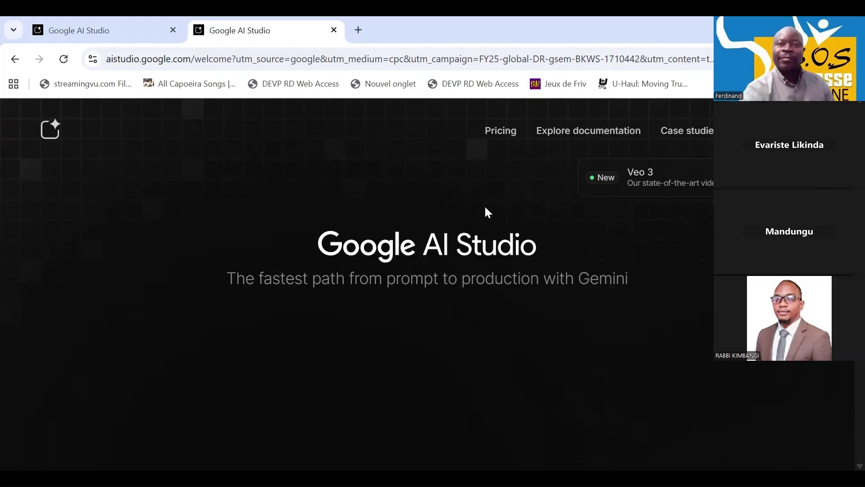
Look over the Google AI Studio welcome page and enter the studio to get a new chat prompt.
{"action": "scroll", "coordinate": [296, 302], "scroll_direction": "down", "scroll_amount": 10}
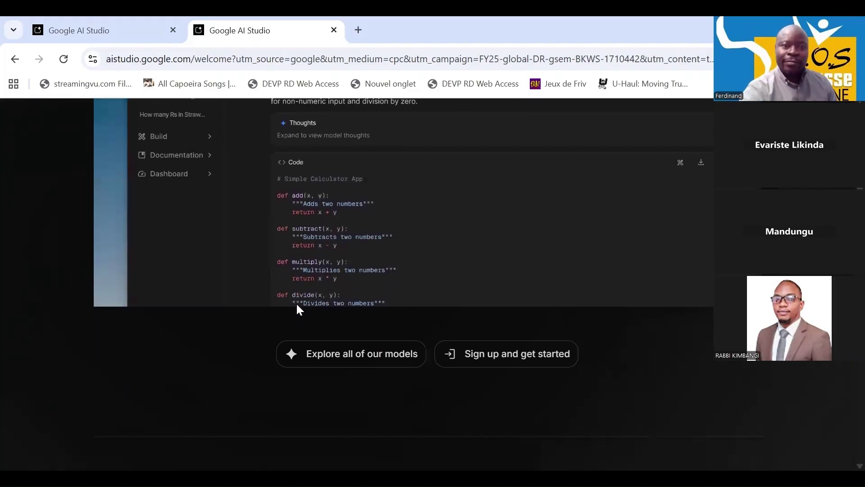
{"action": "scroll", "coordinate": [297, 305], "scroll_direction": "down", "scroll_amount": 1}
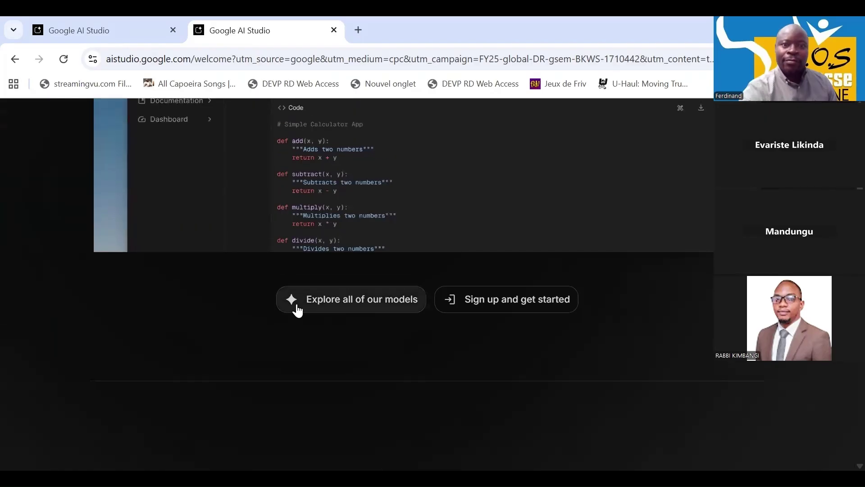
{"action": "scroll", "coordinate": [297, 307], "scroll_direction": "up", "scroll_amount": 7}
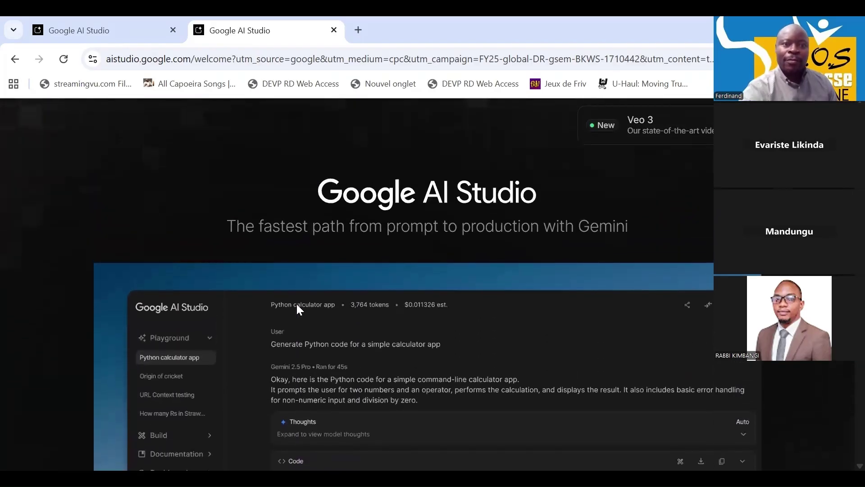
{"action": "scroll", "coordinate": [297, 307], "scroll_direction": "up", "scroll_amount": 1}
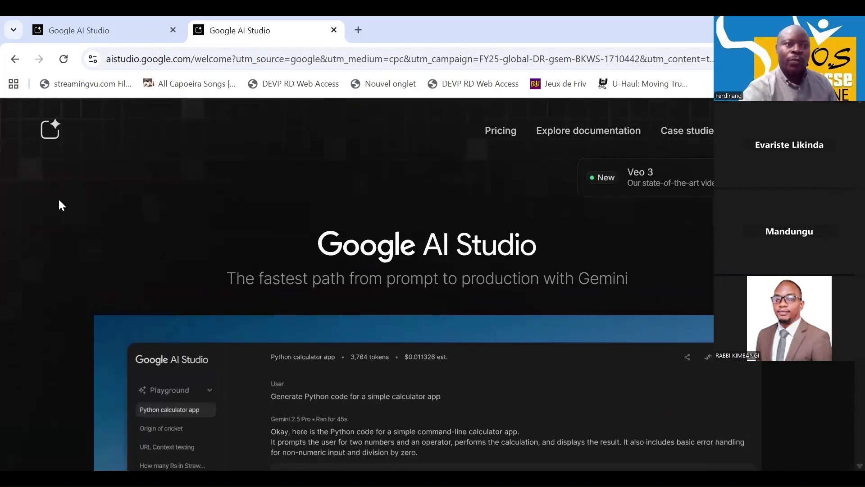
{"action": "left_click", "coordinate": [50, 134]}
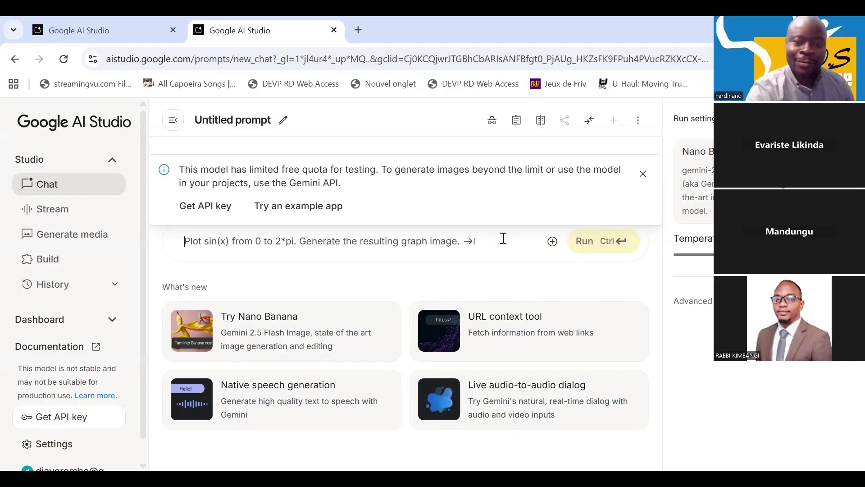
Write the image prompt "une classe de la maternelle en train de travailler su u projet IA".
{"action": "type", "text": "une classe"}
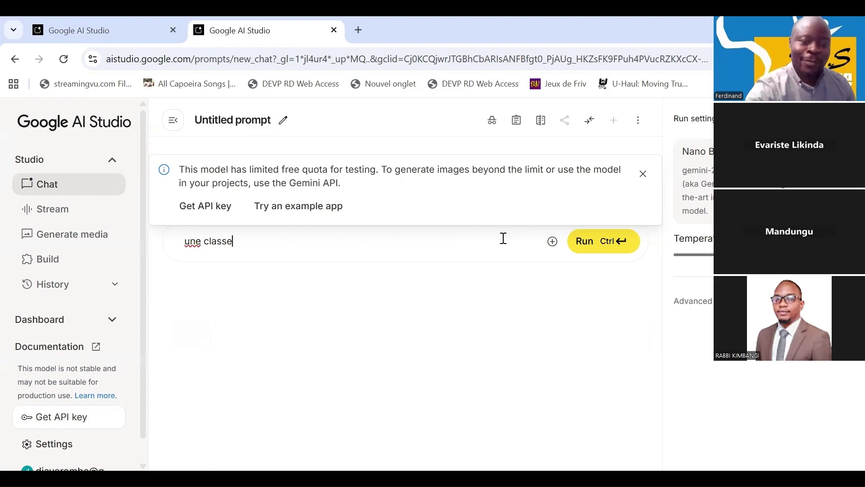
{"action": "type", "text": " de la maternelle"}
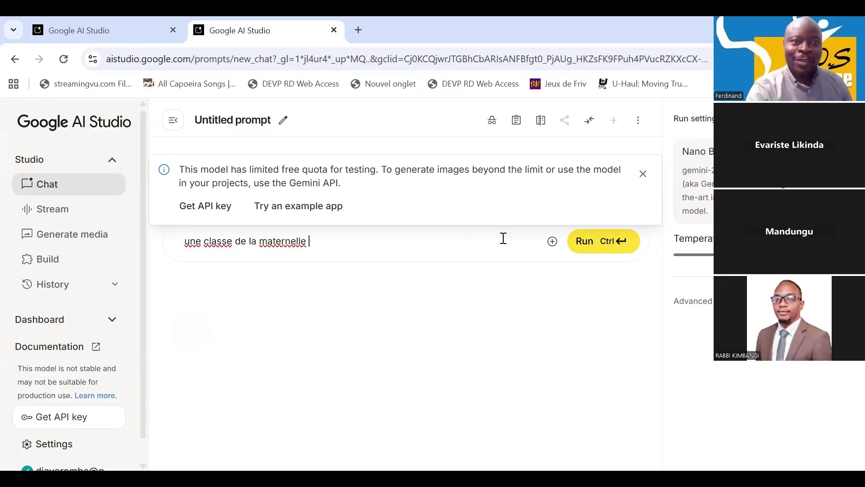
{"action": "type", "text": " e"}
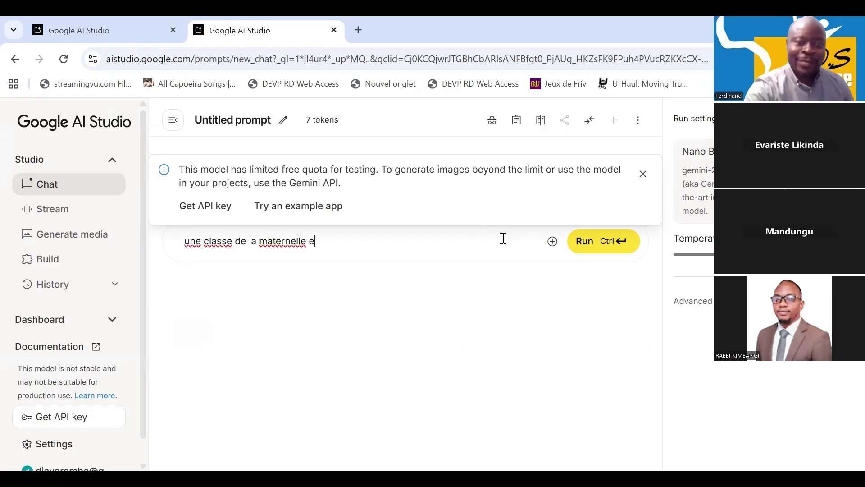
{"action": "type", "text": "n tr"}
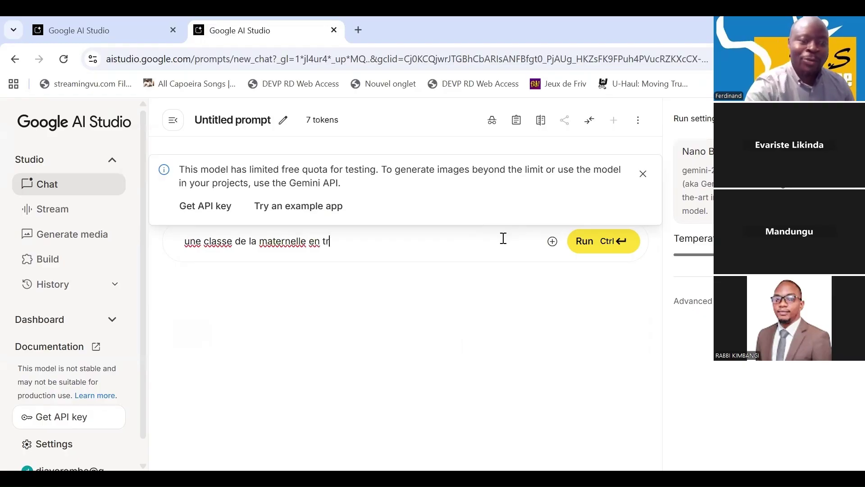
{"action": "type", "text": "ain "}
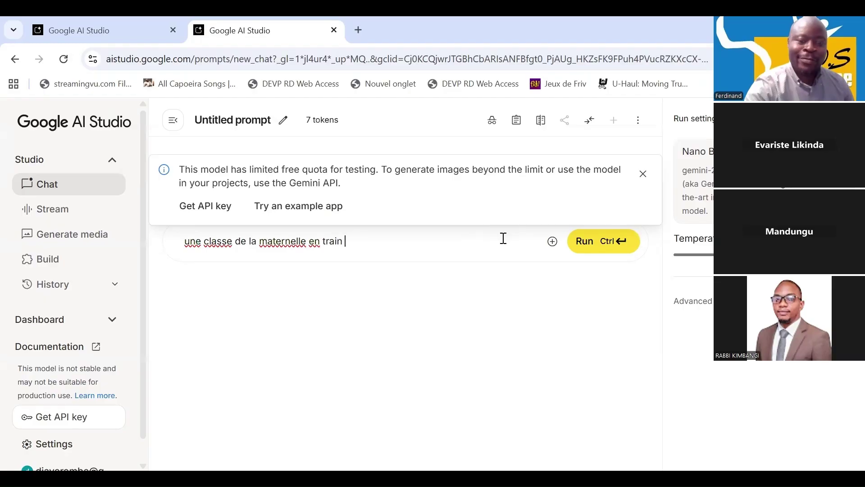
{"action": "type", "text": "de trav"}
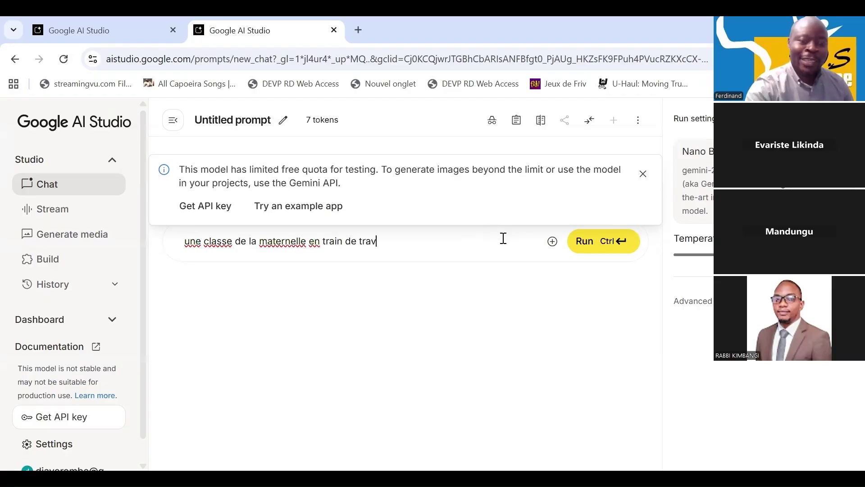
{"action": "type", "text": "a"}
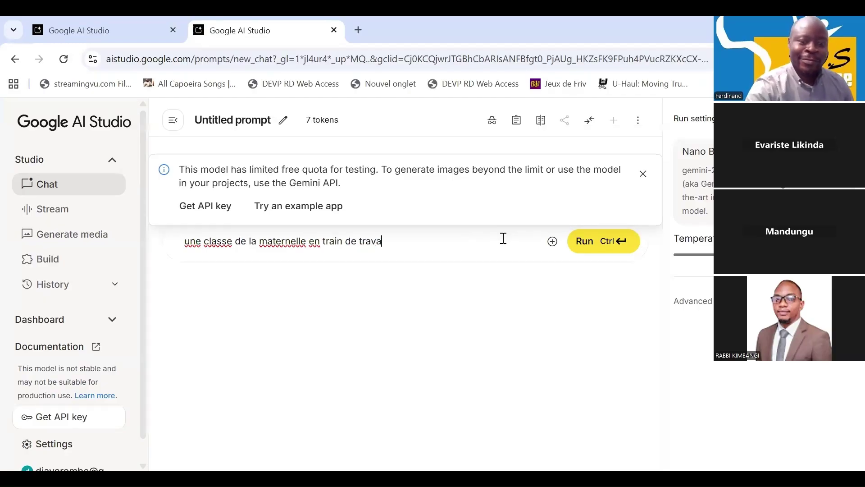
{"action": "type", "text": "iller "}
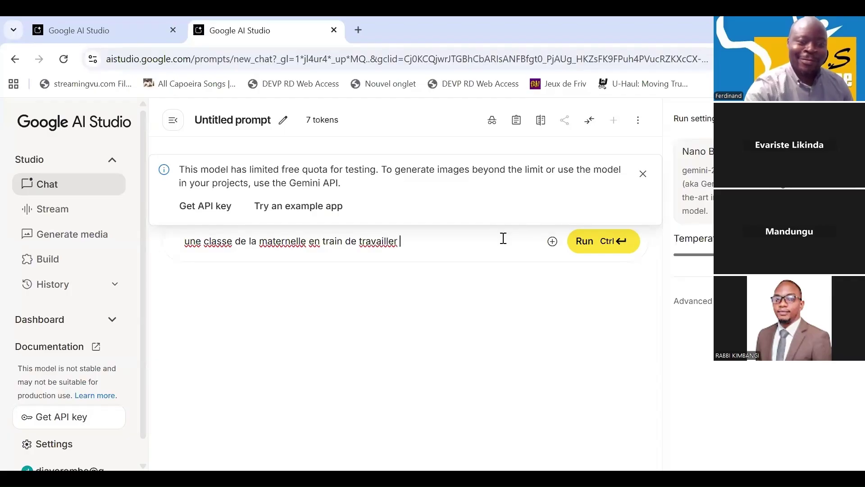
{"action": "type", "text": "su u"}
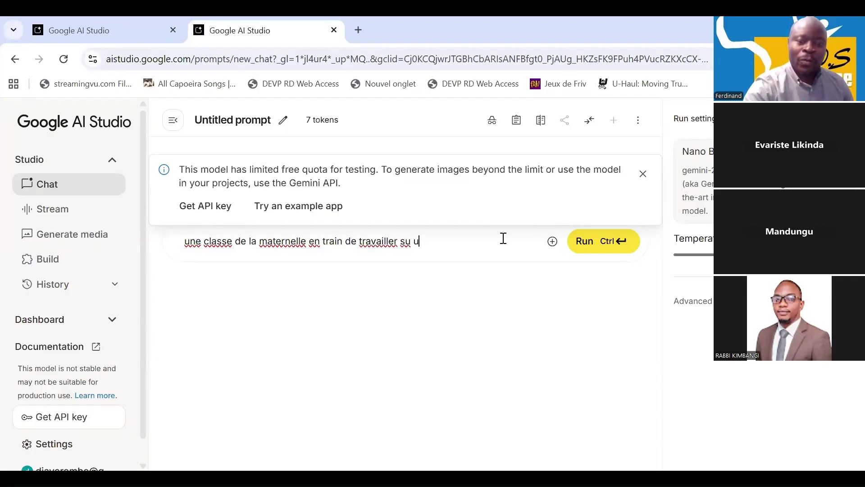
{"action": "type", "text": " pro"}
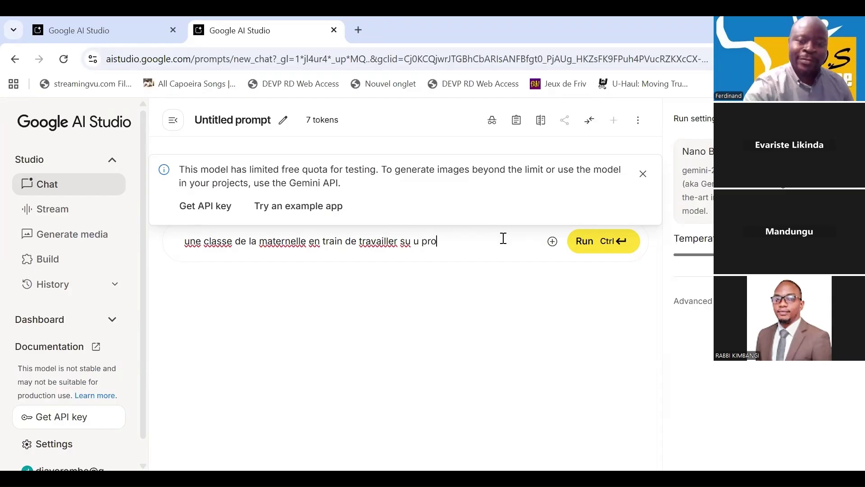
{"action": "type", "text": "jet"}
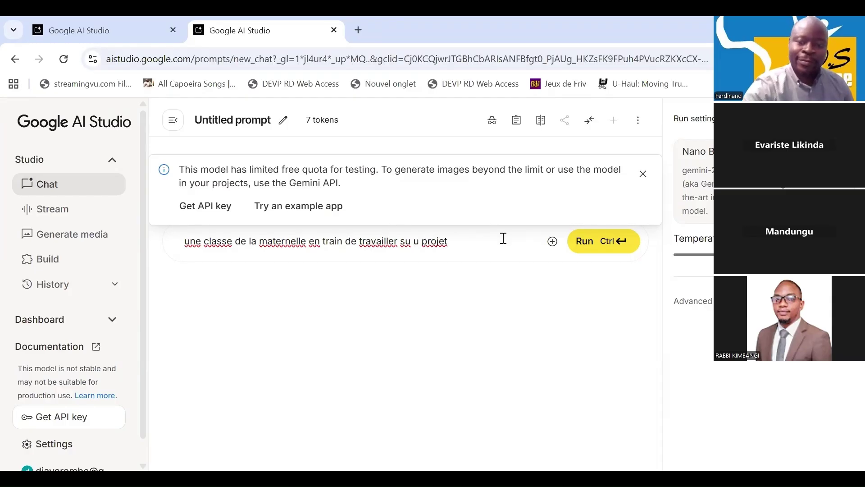
{"action": "type", "text": " IA"}
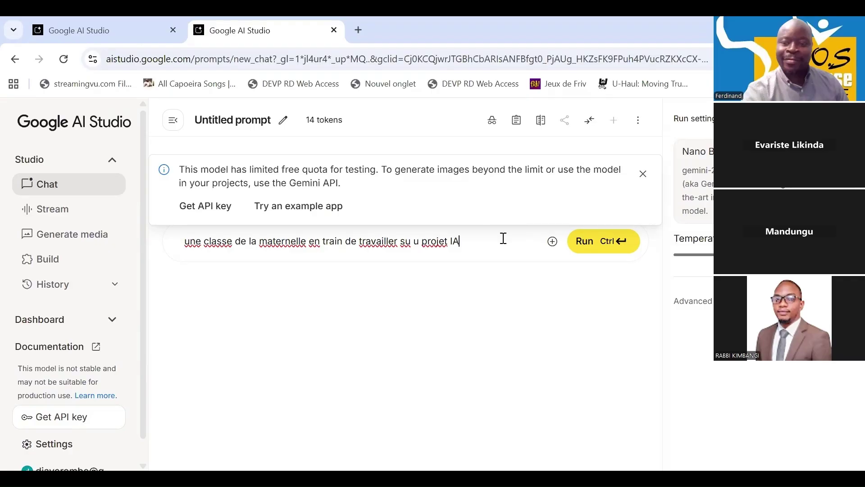
Correct the word "su" to "sur" in the prompt text.
{"action": "key", "text": "Left"}
{"action": "key", "text": "Left"}
{"action": "key", "text": "Left"}
{"action": "key", "text": "Left"}
{"action": "key", "text": "Left"}
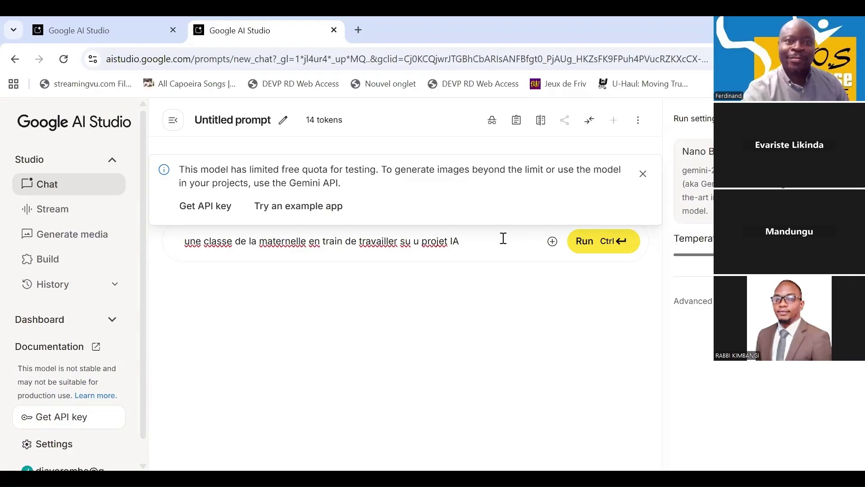
{"action": "key", "text": "Left"}
{"action": "key", "text": "Left"}
{"action": "type", "text": "r"}
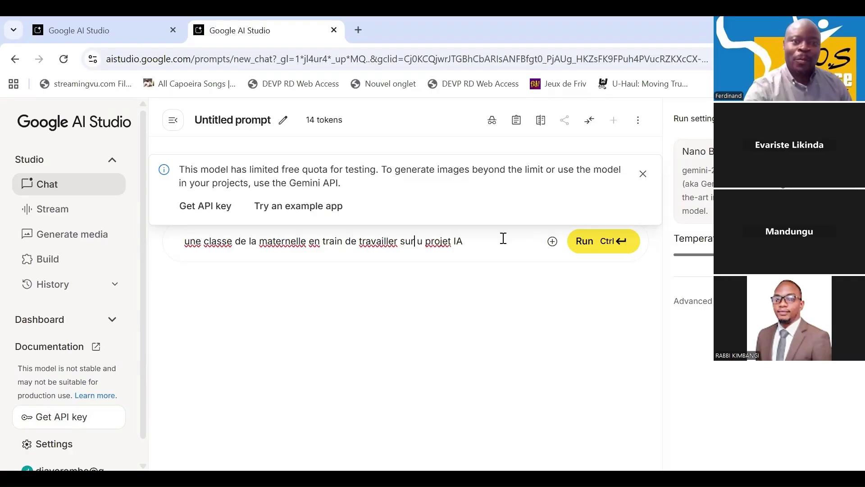
Insert "akinshasa" after "maternelle" in the prompt and run it to generate the image.
{"action": "key", "text": "Left"}
{"action": "key", "text": "Left"}
{"action": "key", "text": "Left"}
{"action": "key", "text": "Left"}
{"action": "key", "text": "Left"}
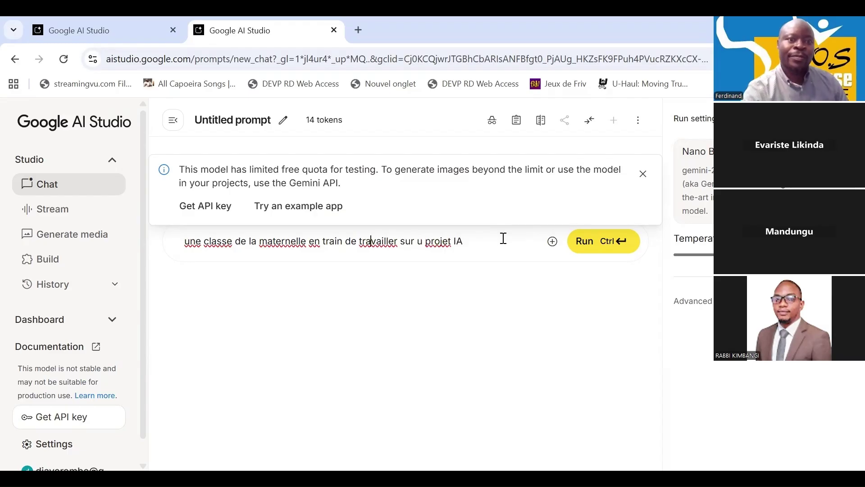
{"action": "key", "text": "Left"}
{"action": "key", "text": "Left"}
{"action": "key", "text": "Left"}
{"action": "key", "text": "Left"}
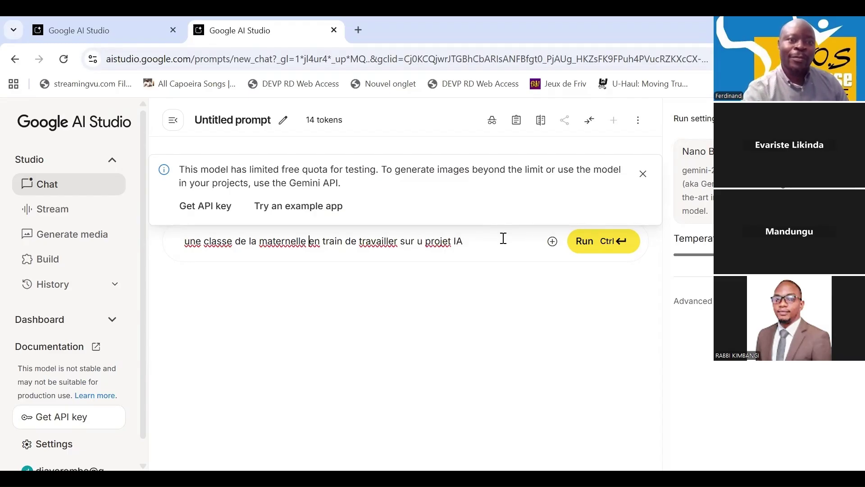
{"action": "key", "text": "Left"}
{"action": "key", "text": "Left"}
{"action": "key", "text": "Left"}
{"action": "key", "text": "Left"}
{"action": "key", "text": "Left"}
{"action": "key", "text": "Left"}
{"action": "key", "text": "Left"}
{"action": "key", "text": "Left"}
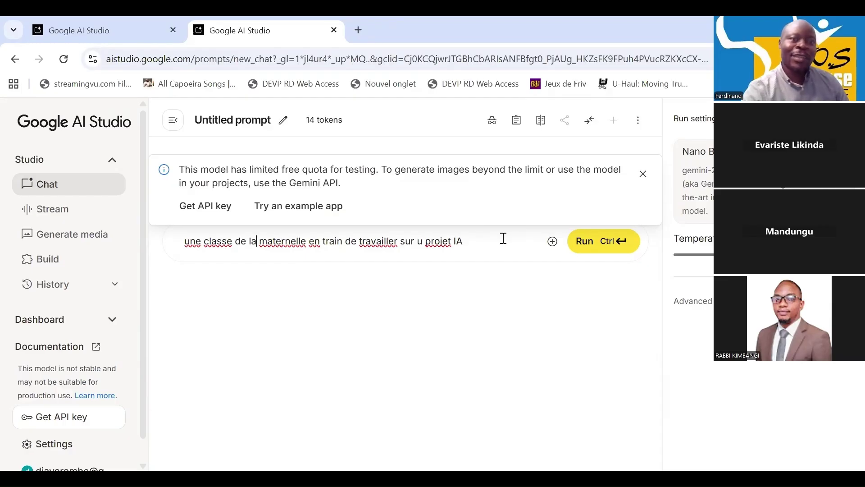
{"action": "key", "text": "Right"}
{"action": "key", "text": "Right"}
{"action": "key", "text": "Right"}
{"action": "key", "text": "Right"}
{"action": "key", "text": "Right"}
{"action": "key", "text": "Right"}
{"action": "key", "text": "Right"}
{"action": "key", "text": "Right"}
{"action": "key", "text": "Right"}
{"action": "key", "text": "Right"}
{"action": "type", "text": "a"}
{"action": "type", "text": "kinsh"}
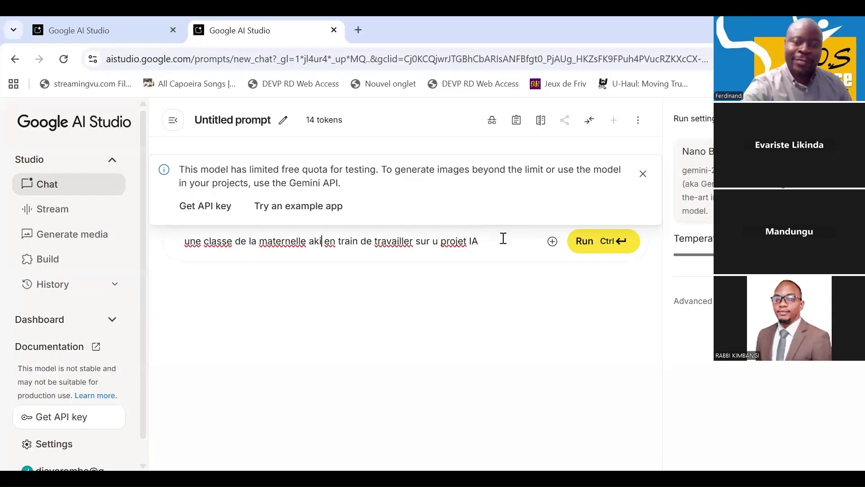
{"action": "type", "text": "asa"}
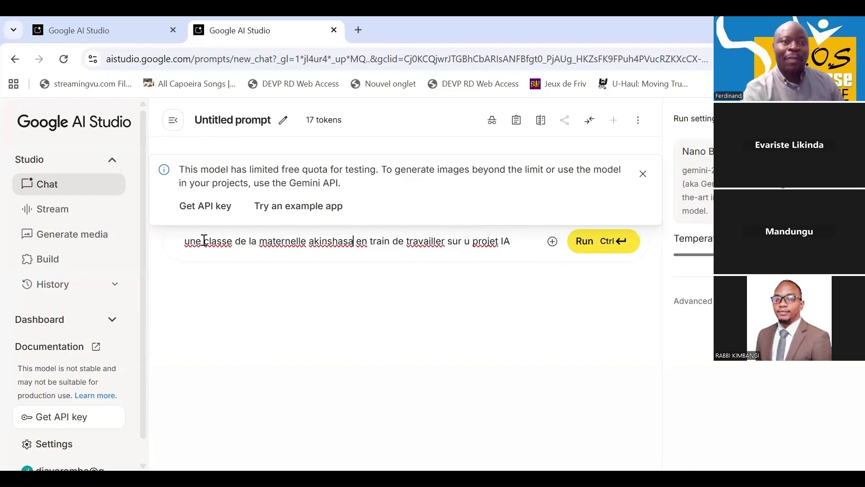
{"action": "left_click", "coordinate": [596, 241]}
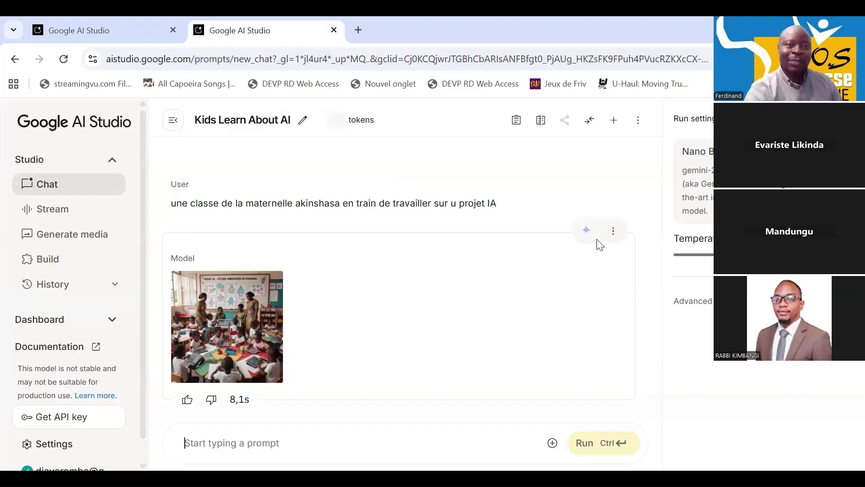
View the generated classroom image enlarged, examine its lower and middle parts, and close the preview.
{"action": "mouse_move", "coordinate": [266, 323]}
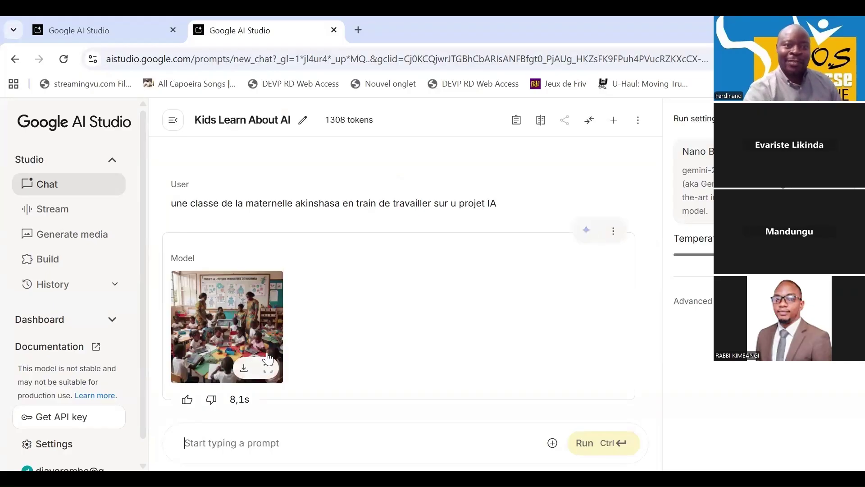
{"action": "left_click", "coordinate": [269, 369]}
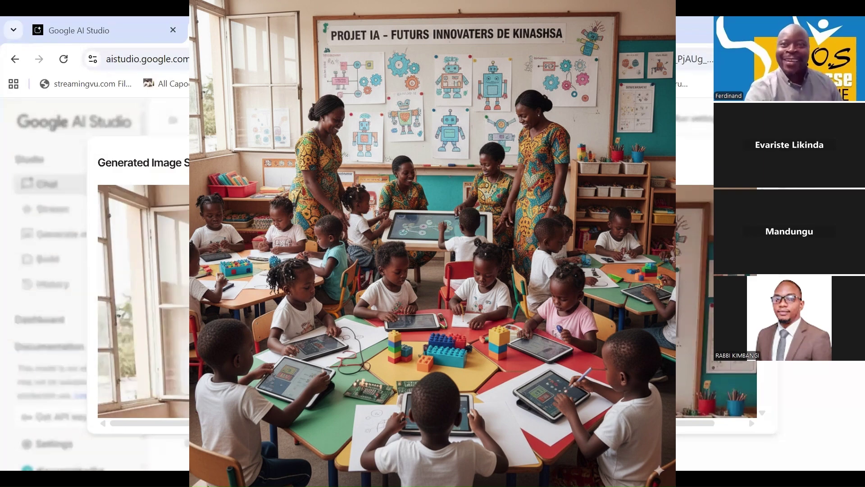
{"action": "scroll", "coordinate": [766, 417], "scroll_direction": "down", "scroll_amount": 3}
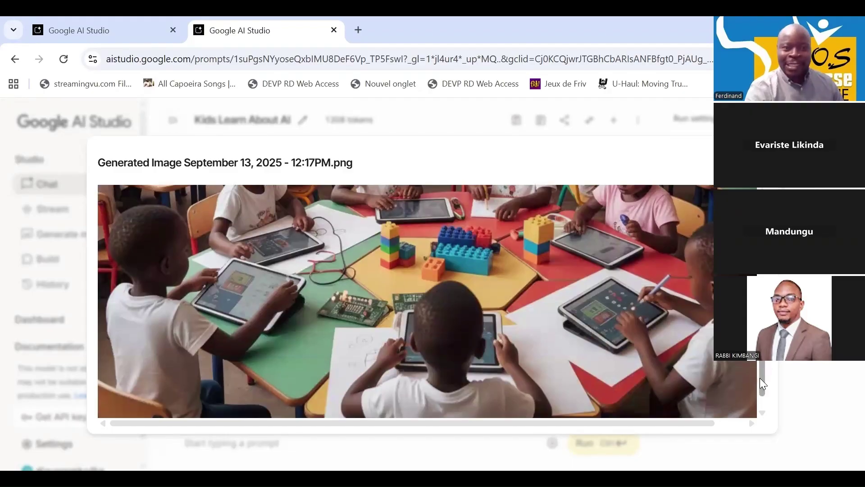
{"action": "left_click_drag", "start_coordinate": [761, 380], "coordinate": [762, 358]}
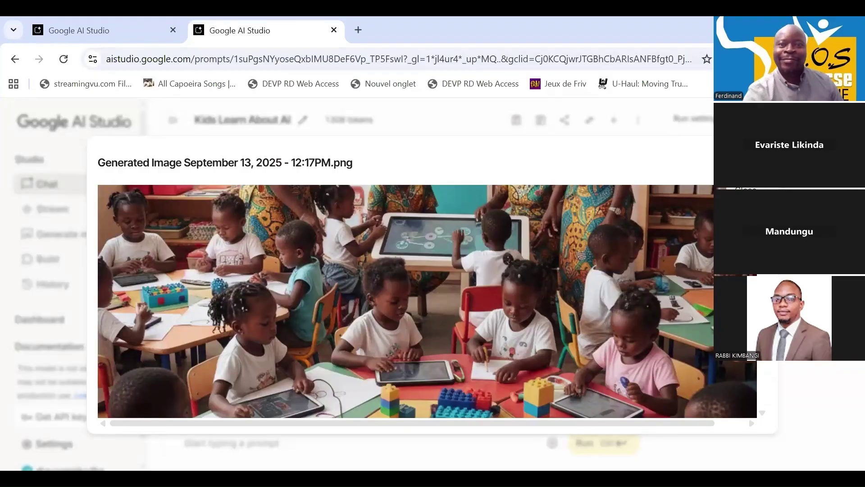
{"action": "key", "text": "Escape"}
Open the submitted kindergarten class prompt for editing and clear all of its text.
{"action": "mouse_move", "coordinate": [532, 214]}
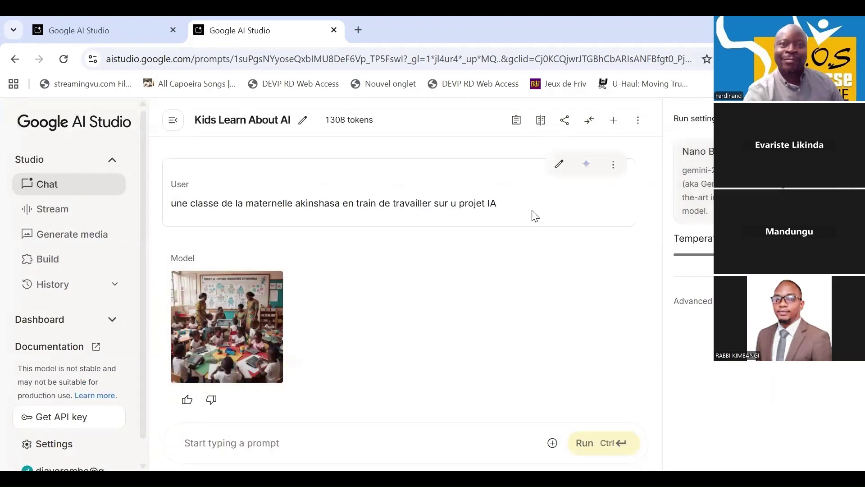
{"action": "left_click", "coordinate": [560, 167]}
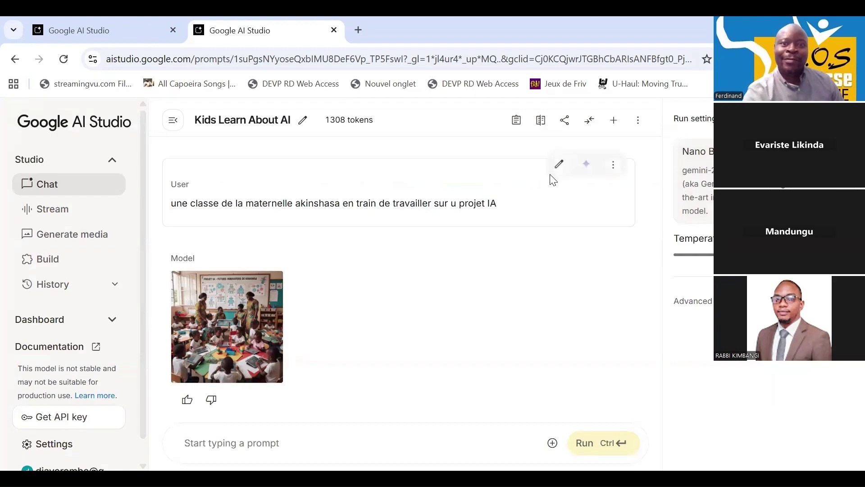
{"action": "left_click", "coordinate": [560, 167]}
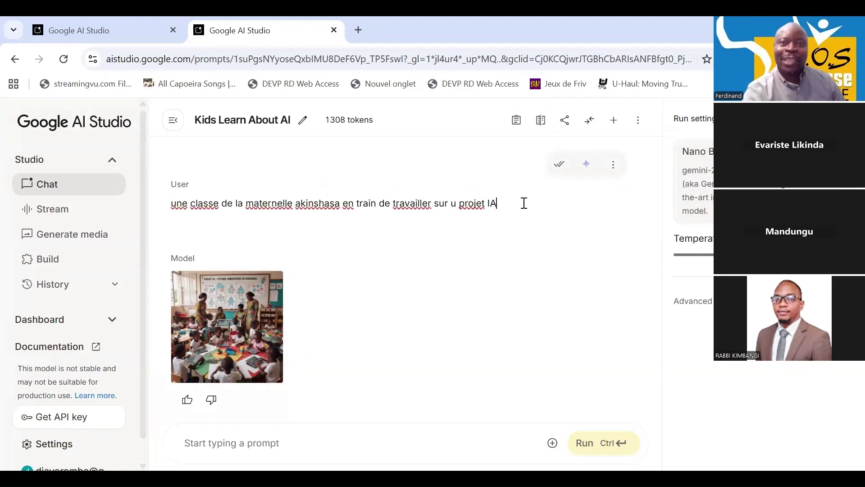
{"action": "key", "text": "BackSpace"}
{"action": "key", "text": "BackSpace"}
{"action": "key", "text": "BackSpace"}
{"action": "key", "text": "BackSpace"}
{"action": "key", "text": "BackSpace"}
{"action": "key", "text": "BackSpace"}
{"action": "key", "text": "BackSpace"}
{"action": "key", "text": "BackSpace"}
{"action": "key", "text": "BackSpace"}
{"action": "key", "text": "BackSpace"}
{"action": "key", "text": "BackSpace"}
{"action": "key", "text": "BackSpace"}
{"action": "key", "text": "BackSpace"}
{"action": "key", "text": "BackSpace"}
{"action": "key", "text": "BackSpace"}
{"action": "key", "text": "BackSpace"}
{"action": "key", "text": "BackSpace"}
{"action": "key", "text": "BackSpace"}
{"action": "key", "text": "BackSpace"}
{"action": "key", "text": "BackSpace"}
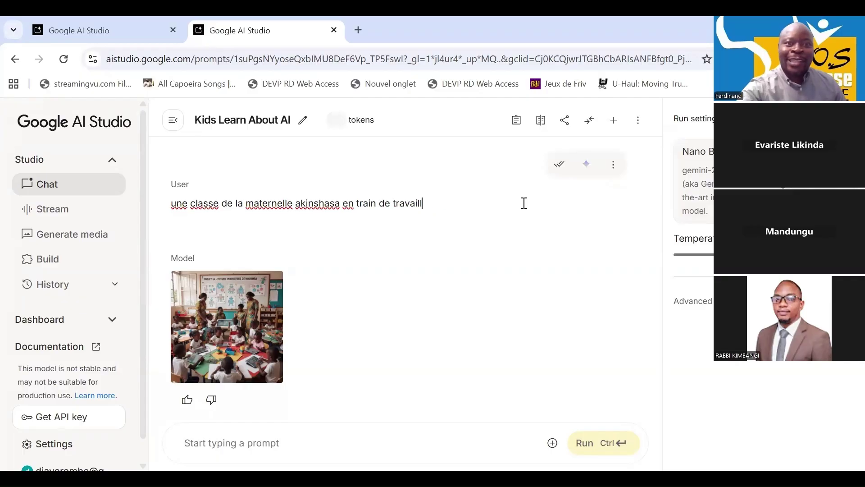
{"action": "key", "text": "BackSpace"}
{"action": "key", "text": "BackSpace"}
{"action": "key", "text": "BackSpace"}
{"action": "key", "text": "BackSpace"}
{"action": "key", "text": "BackSpace"}
{"action": "key", "text": "BackSpace"}
{"action": "key", "text": "BackSpace"}
{"action": "key", "text": "BackSpace"}
{"action": "key", "text": "BackSpace"}
{"action": "key", "text": "BackSpace"}
{"action": "key", "text": "BackSpace"}
{"action": "key", "text": "BackSpace"}
{"action": "key", "text": "BackSpace"}
{"action": "key", "text": "BackSpace"}
{"action": "key", "text": "BackSpace"}
{"action": "key", "text": "BackSpace"}
{"action": "key", "text": "BackSpace"}
{"action": "key", "text": "BackSpace"}
{"action": "key", "text": "BackSpace"}
{"action": "key", "text": "BackSpace"}
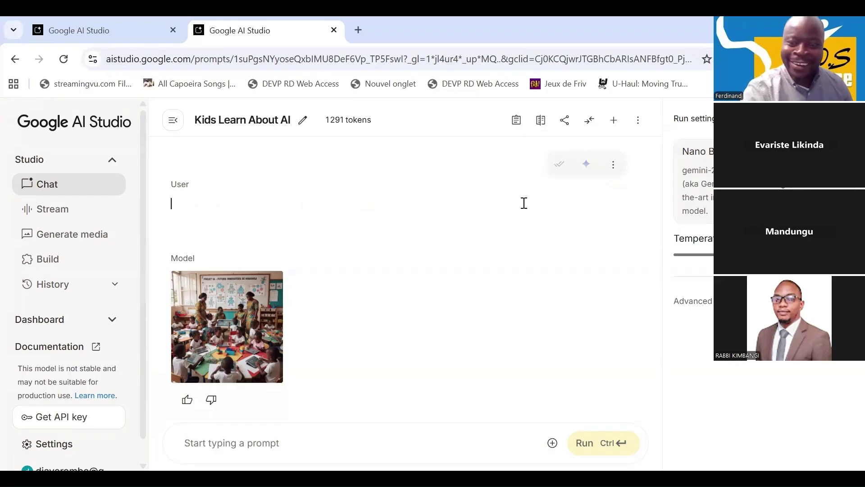
Write the image prompt "Macron en train de mager le fufu" and run it to generate the image.
{"action": "type", "text": "Macron"}
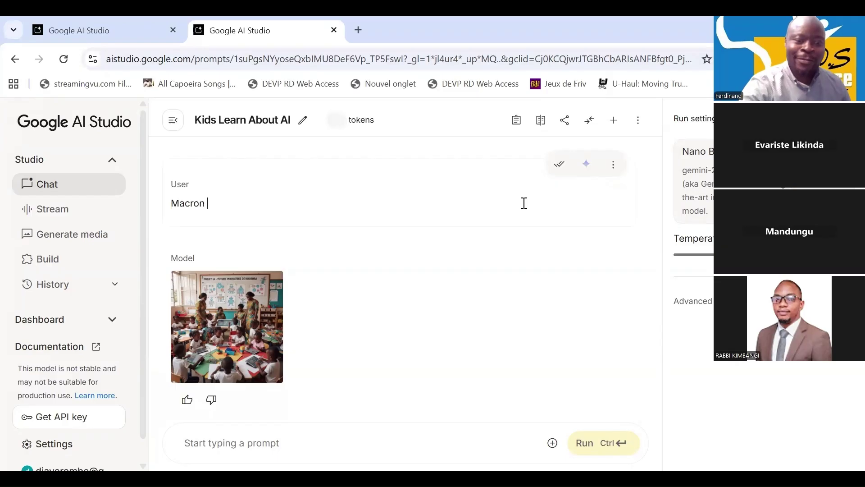
{"action": "type", "text": " e"}
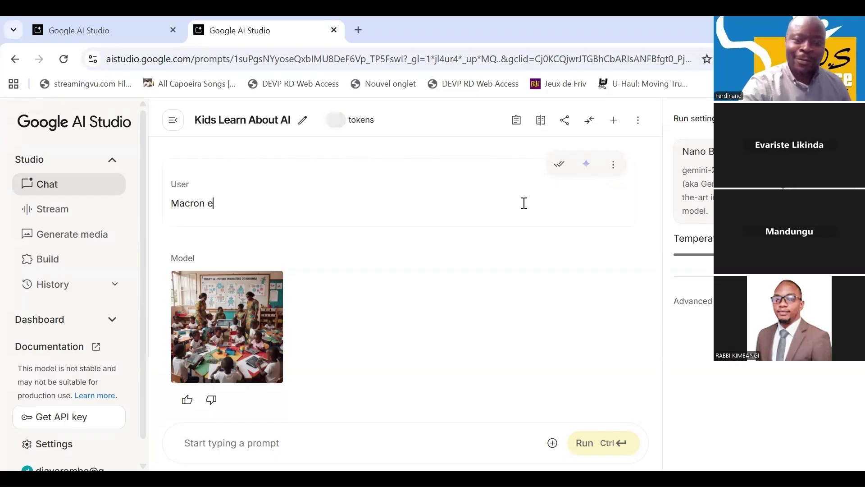
{"action": "type", "text": "n trai"}
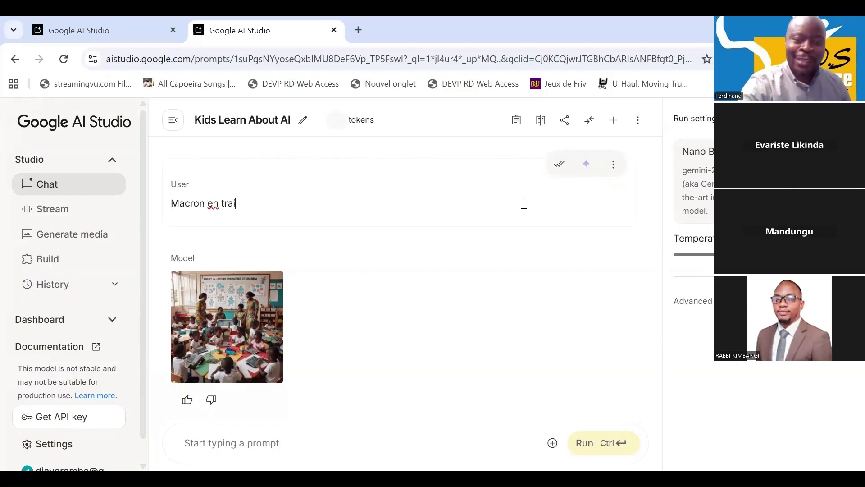
{"action": "type", "text": "n de mager le fufu"}
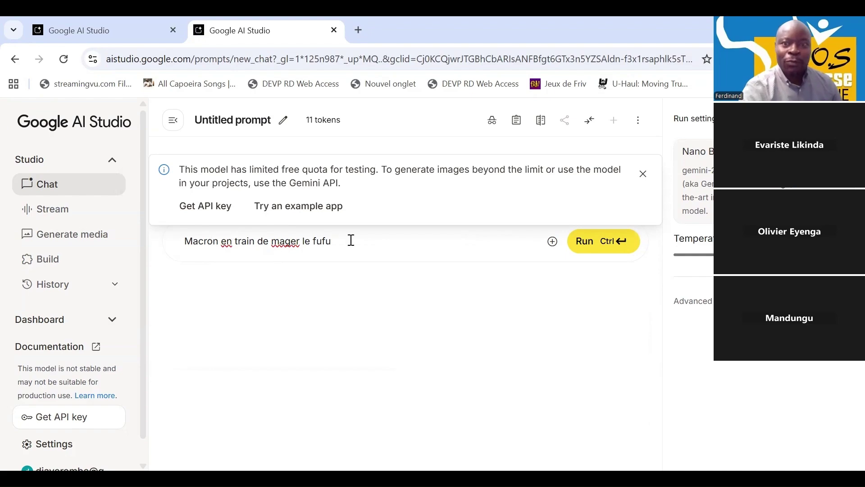
{"action": "left_click", "coordinate": [599, 241]}
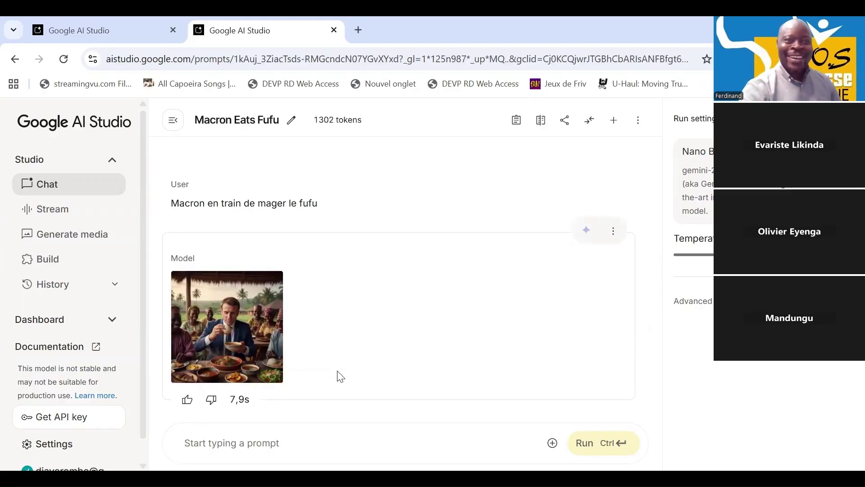
View the generated image of Macron eating fufu enlarged and examine it down to its lower edge and back up.
{"action": "mouse_move", "coordinate": [263, 369]}
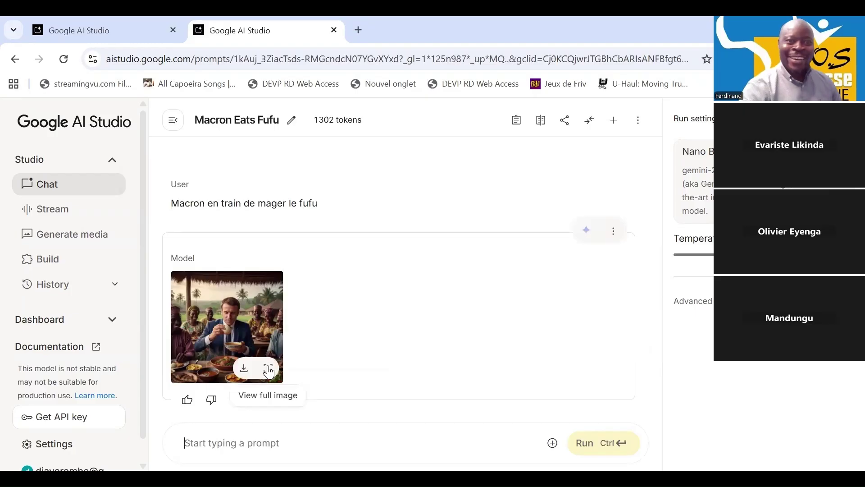
{"action": "left_click", "coordinate": [268, 370]}
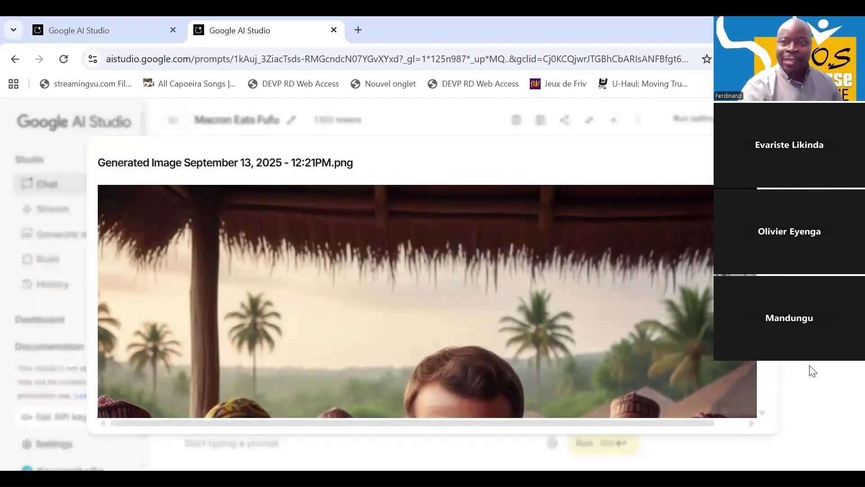
{"action": "left_click", "coordinate": [763, 412]}
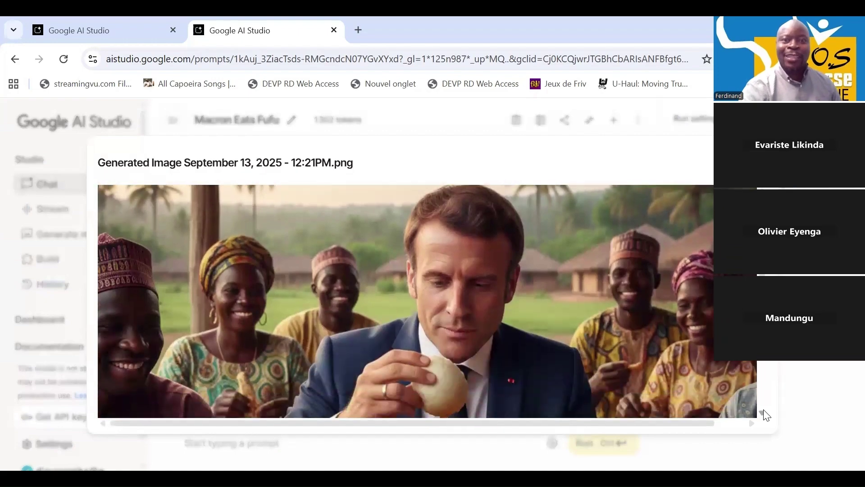
{"action": "left_click", "coordinate": [765, 415]}
{"action": "left_click", "coordinate": [765, 415]}
{"action": "left_click", "coordinate": [765, 414]}
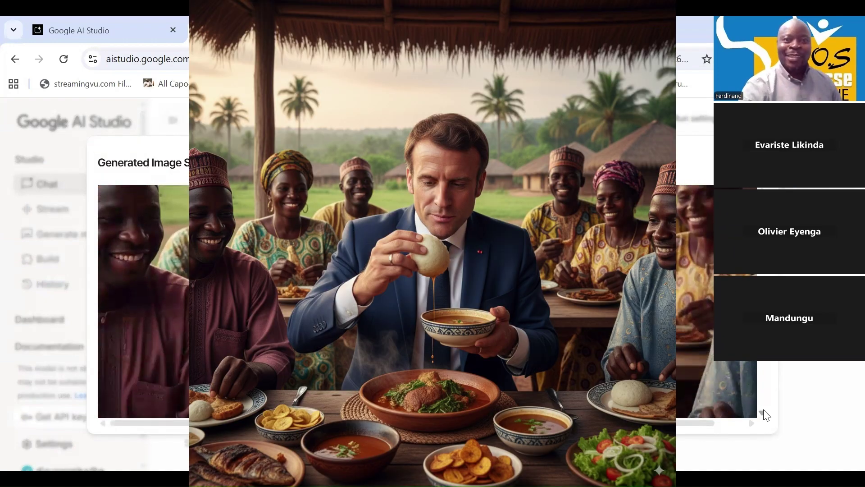
{"action": "left_click", "coordinate": [765, 414]}
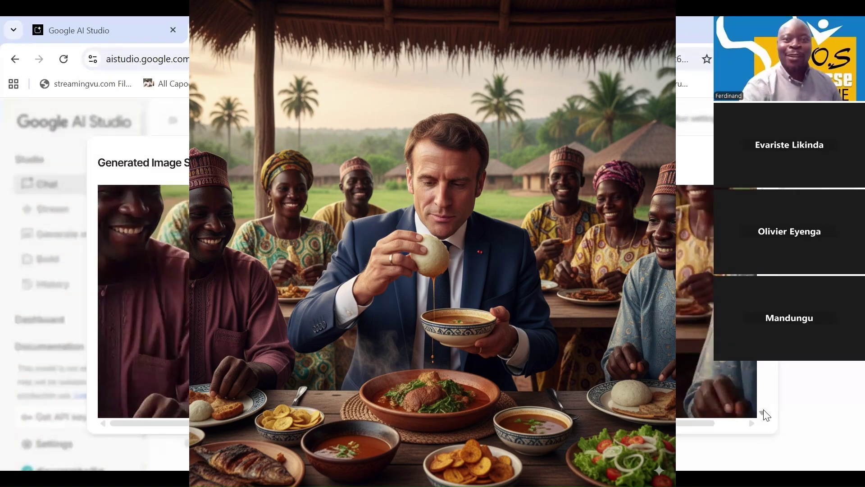
{"action": "left_click", "coordinate": [765, 415]}
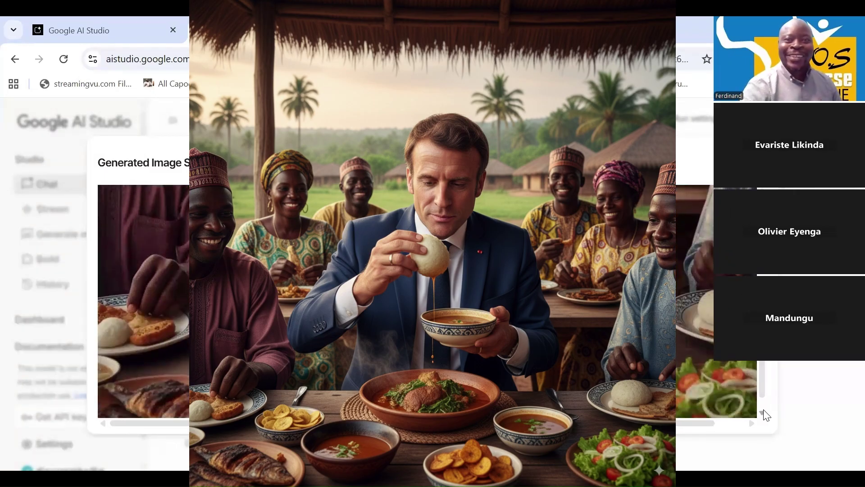
{"action": "left_click", "coordinate": [765, 415]}
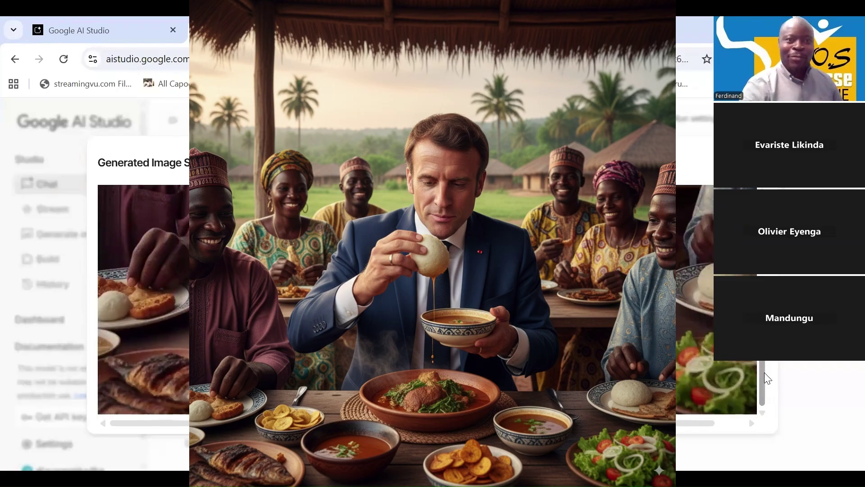
{"action": "scroll", "coordinate": [762, 367], "scroll_direction": "up", "scroll_amount": 2}
{"action": "scroll", "coordinate": [763, 366], "scroll_direction": "up", "scroll_amount": 5}
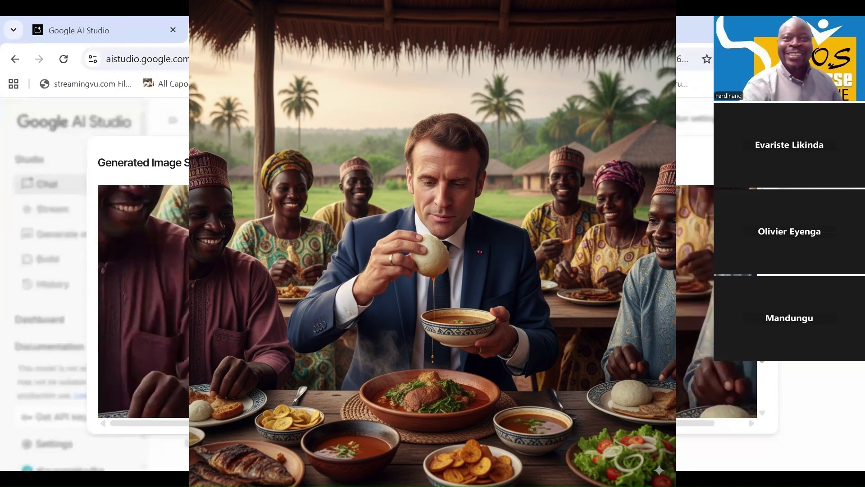
{"action": "scroll", "coordinate": [763, 288], "scroll_direction": "up", "scroll_amount": 1}
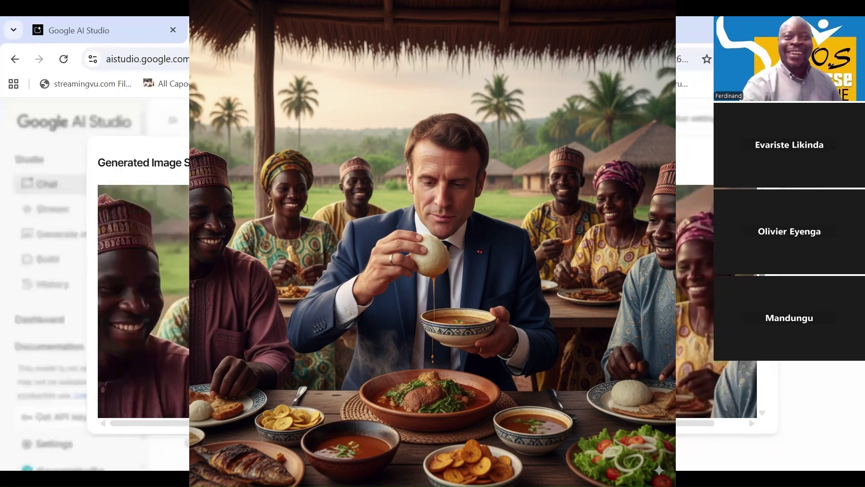
{"action": "scroll", "coordinate": [763, 289], "scroll_direction": "up", "scroll_amount": 3}
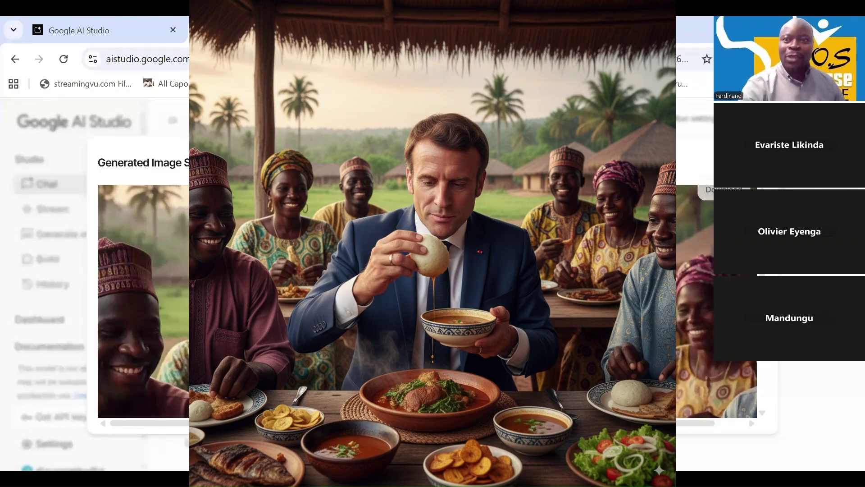
Download the generated Macron image, look over its lower and upper parts again, and close the preview.
{"action": "left_click", "coordinate": [725, 163]}
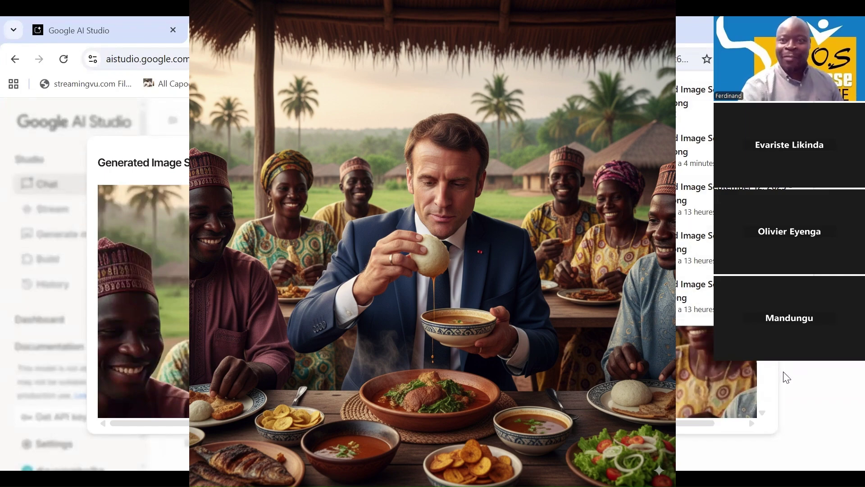
{"action": "scroll", "coordinate": [768, 380], "scroll_direction": "down", "scroll_amount": 3}
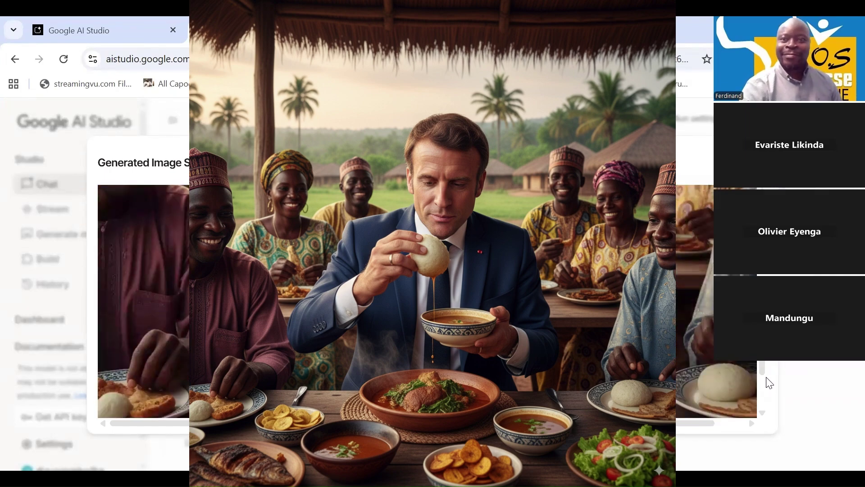
{"action": "left_click_drag", "start_coordinate": [763, 368], "coordinate": [763, 284]}
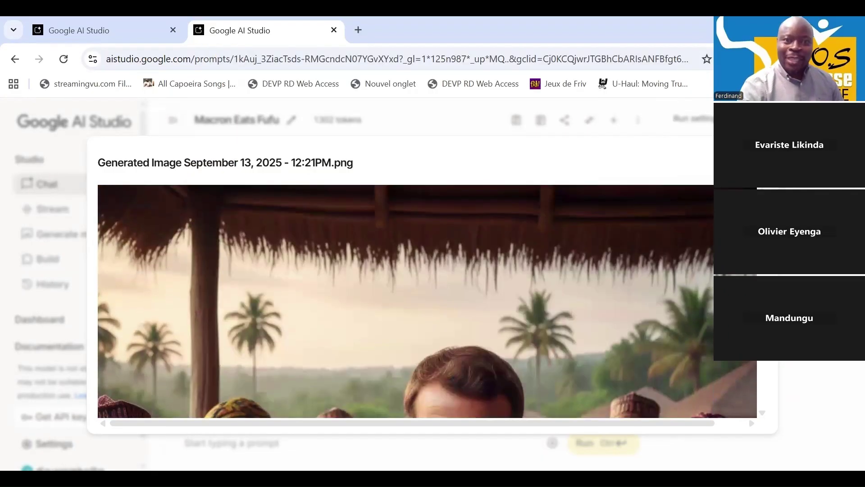
{"action": "scroll", "coordinate": [427, 301], "scroll_direction": "down", "scroll_amount": 2}
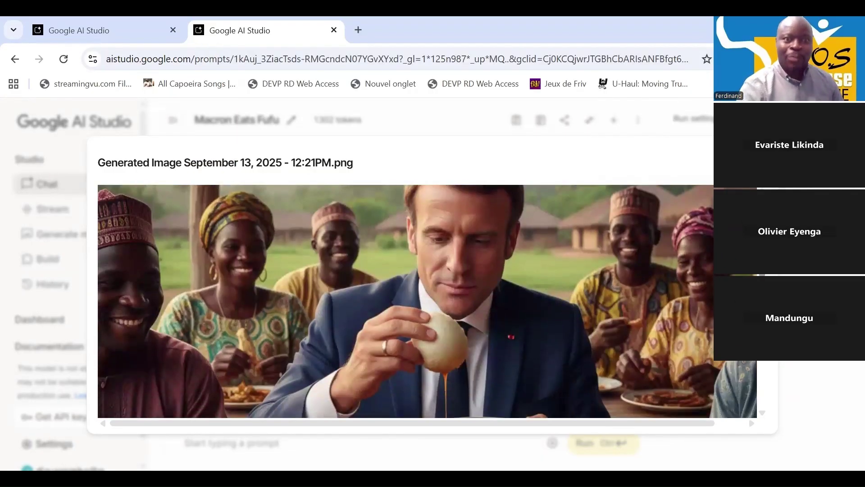
{"action": "scroll", "coordinate": [566, 213], "scroll_direction": "down", "scroll_amount": 2}
{"action": "key", "text": "Escape"}
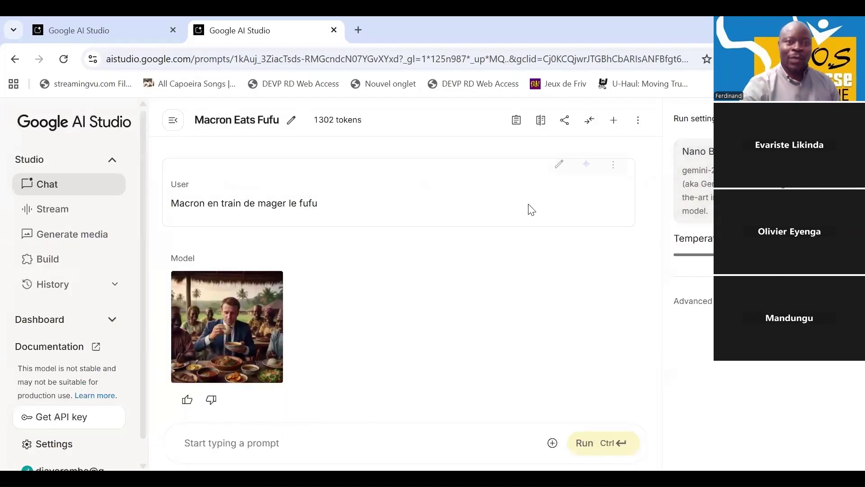
Enter the prompt "un beau jardin d'agrement perdu au milieu d'un champ de mais au plateau de bateke" in the same chat and run it.
{"action": "left_click", "coordinate": [307, 448]}
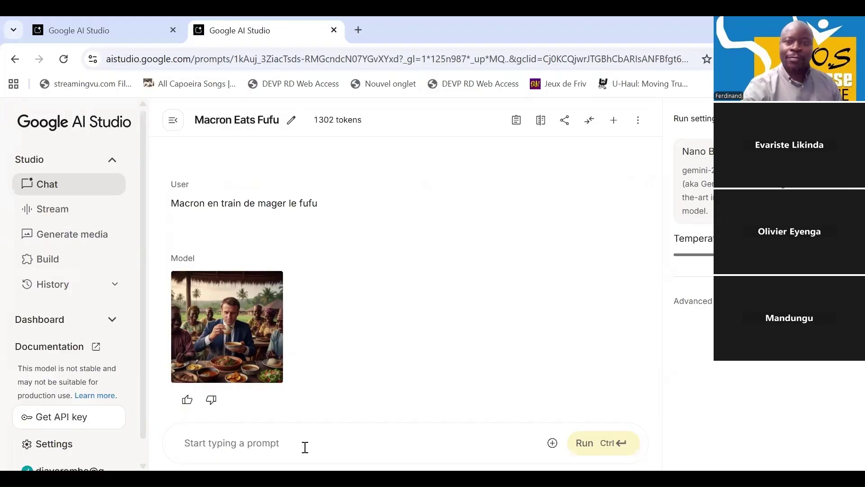
{"action": "type", "text": "j"}
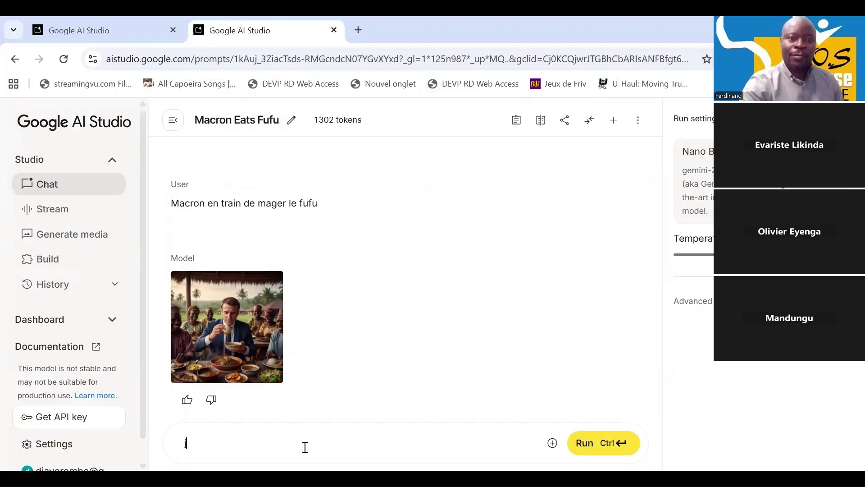
{"action": "key", "text": "BackSpace"}
{"action": "key", "text": "ctrl+v"}
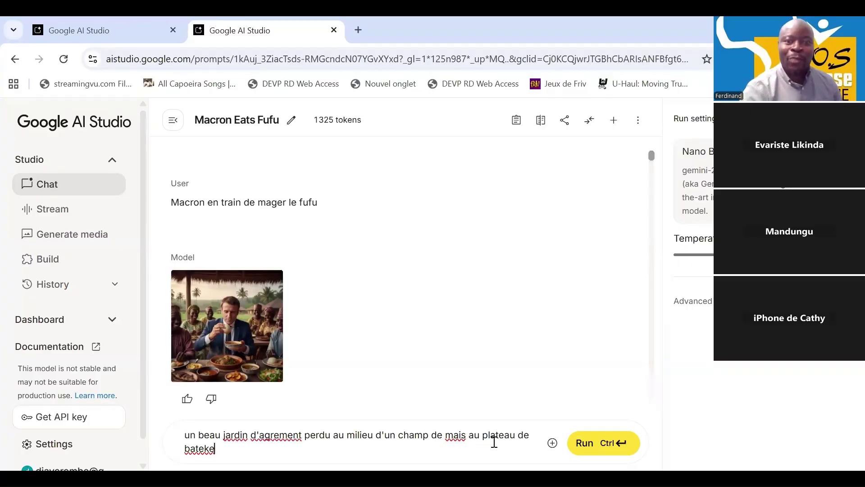
{"action": "left_click", "coordinate": [598, 446]}
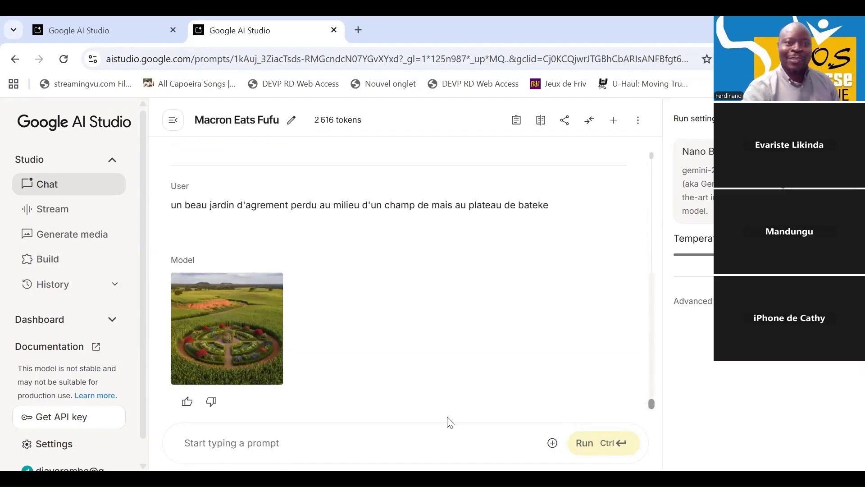
View the generated garden image enlarged and examine its circular garden and the surrounding maize field.
{"action": "mouse_move", "coordinate": [241, 341]}
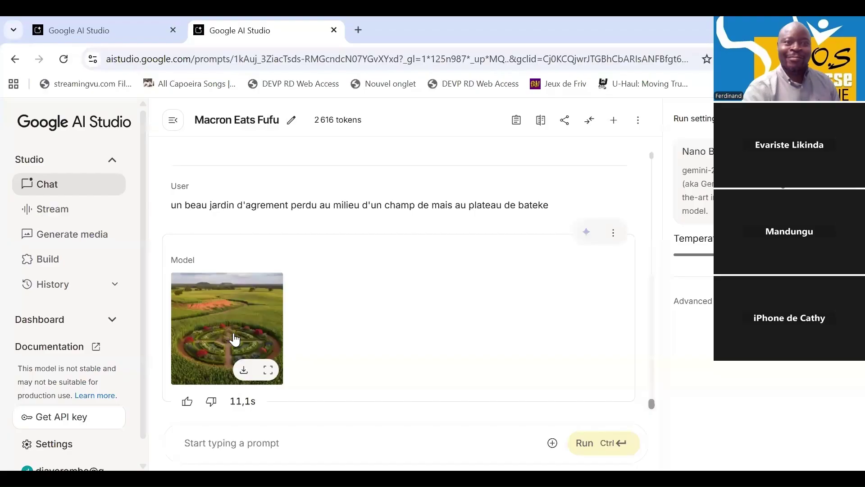
{"action": "left_click", "coordinate": [269, 370]}
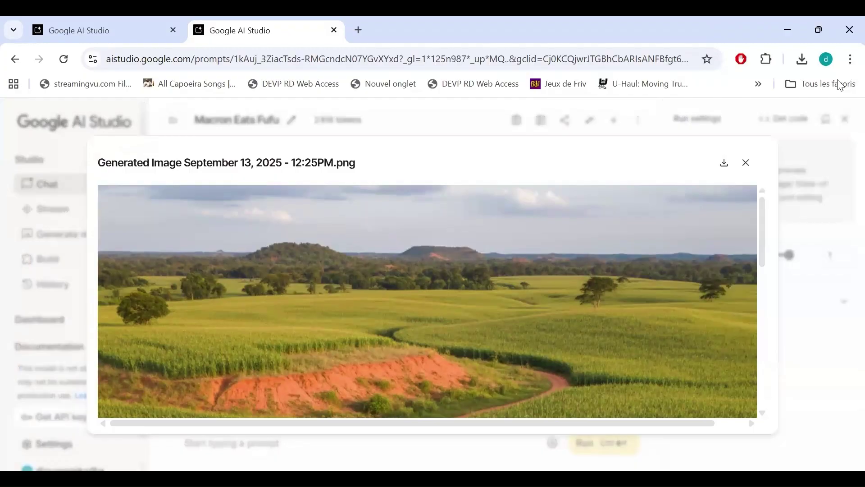
{"action": "left_click", "coordinate": [753, 296]}
{"action": "left_click_drag", "start_coordinate": [764, 235], "coordinate": [764, 344]}
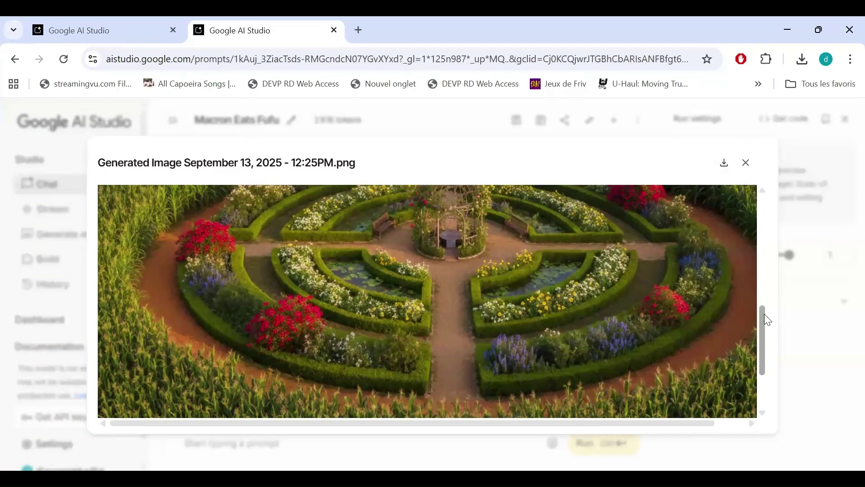
{"action": "scroll", "coordinate": [768, 320], "scroll_direction": "down", "scroll_amount": 5}
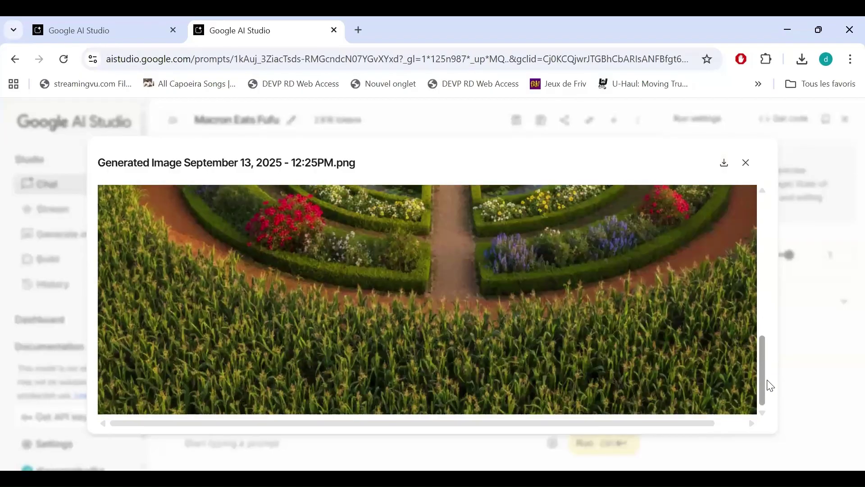
{"action": "scroll", "coordinate": [770, 354], "scroll_direction": "up", "scroll_amount": 5}
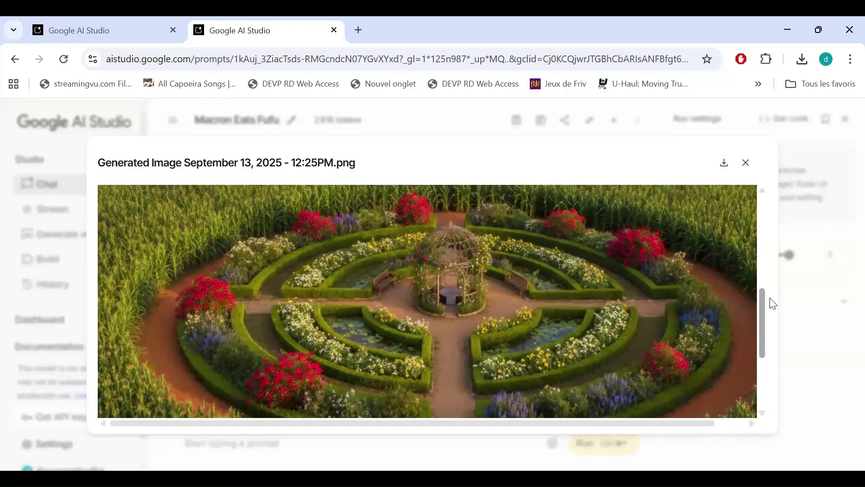
{"action": "scroll", "coordinate": [774, 303], "scroll_direction": "up", "scroll_amount": 5}
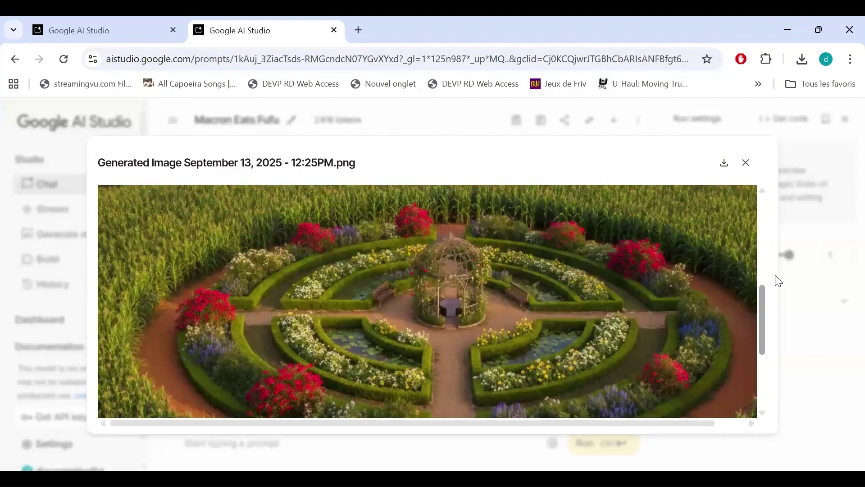
Look over the garden image's upper landscape, download the image, and close its preview.
{"action": "scroll", "coordinate": [788, 236], "scroll_direction": "up", "scroll_amount": 4}
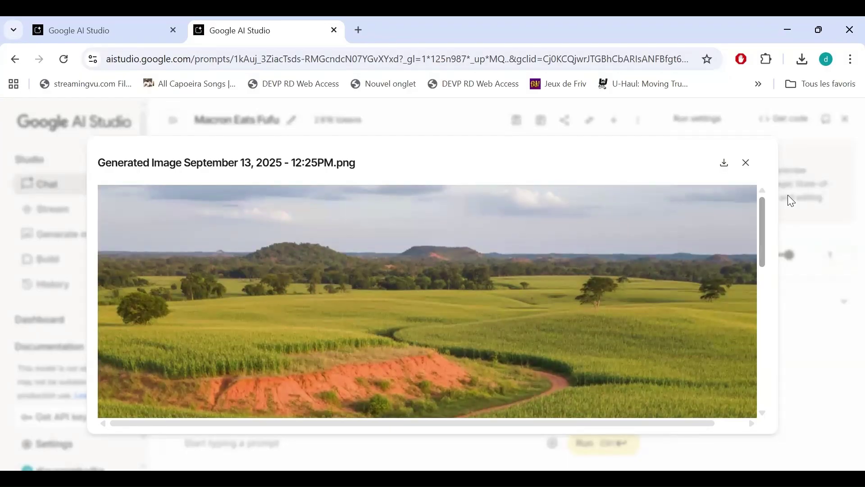
{"action": "scroll", "coordinate": [789, 212], "scroll_direction": "down", "scroll_amount": 2}
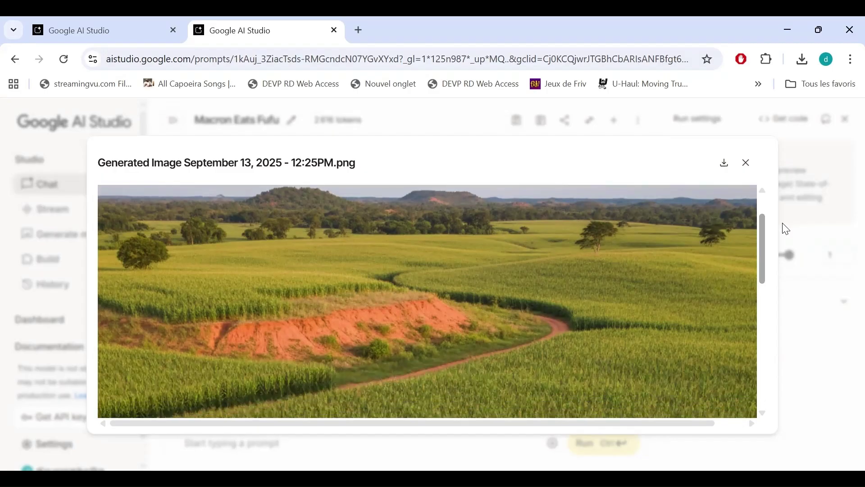
{"action": "scroll", "coordinate": [787, 214], "scroll_direction": "up", "scroll_amount": 1}
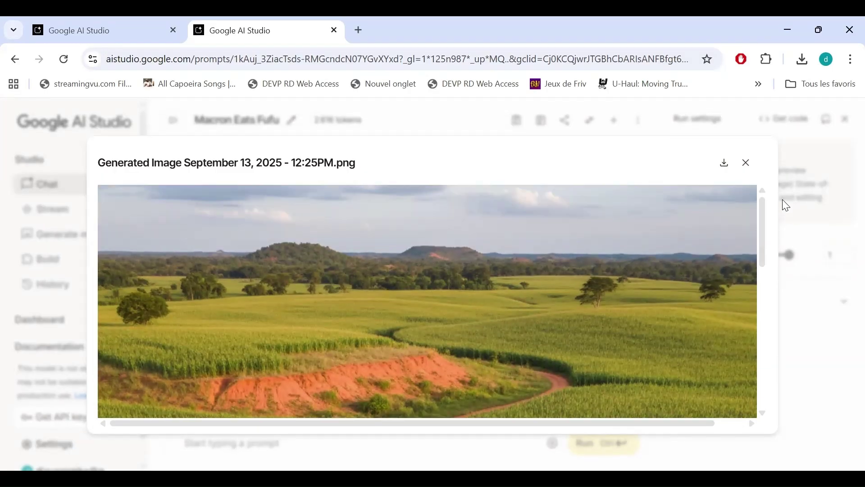
{"action": "left_click", "coordinate": [727, 166]}
{"action": "left_click_drag", "start_coordinate": [762, 220], "coordinate": [767, 394]}
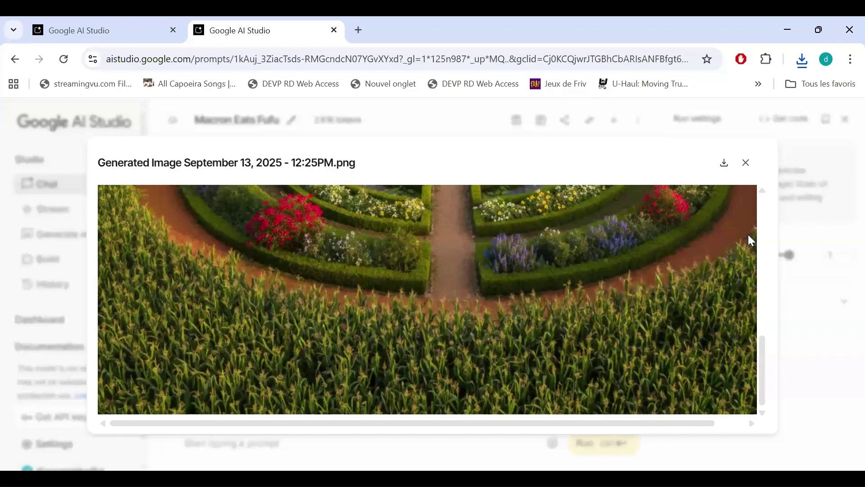
{"action": "left_click", "coordinate": [747, 163]}
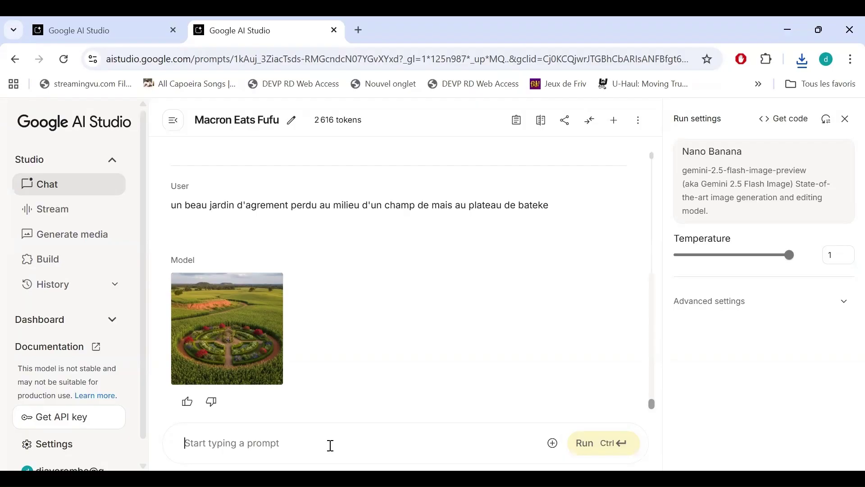
Enter the follow-up prompt "ajouter des bancs et tables dans le jardin" in the same chat and run it.
{"action": "type", "text": "ajouter des"}
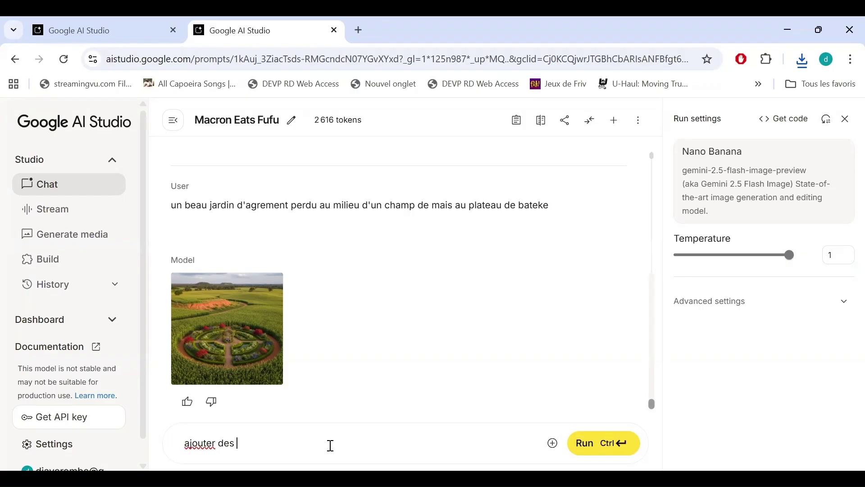
{"action": "type", "text": " bancs dans le jardin"}
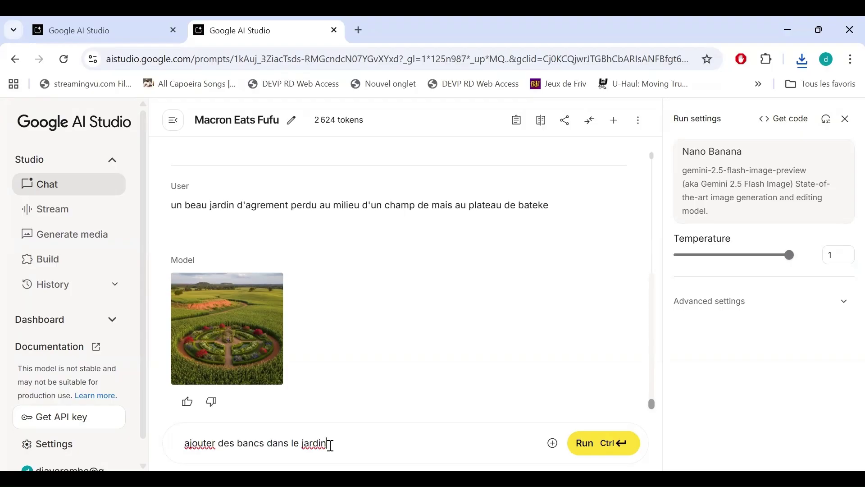
{"action": "key", "text": "Left"}
{"action": "key", "text": "Left"}
{"action": "key", "text": "Left"}
{"action": "key", "text": "Left"}
{"action": "key", "text": "Left"}
{"action": "key", "text": "Left"}
{"action": "key", "text": "Left"}
{"action": "key", "text": "Left"}
{"action": "type", "text": "et tables"}
{"action": "left_click", "coordinate": [594, 451]}
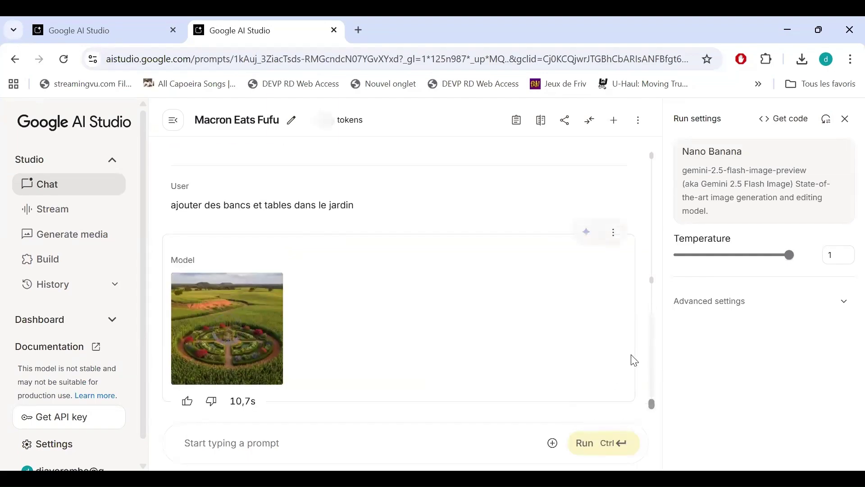
View the edited garden image enlarged and examine the circular garden for the added benches and tables.
{"action": "mouse_move", "coordinate": [250, 360]}
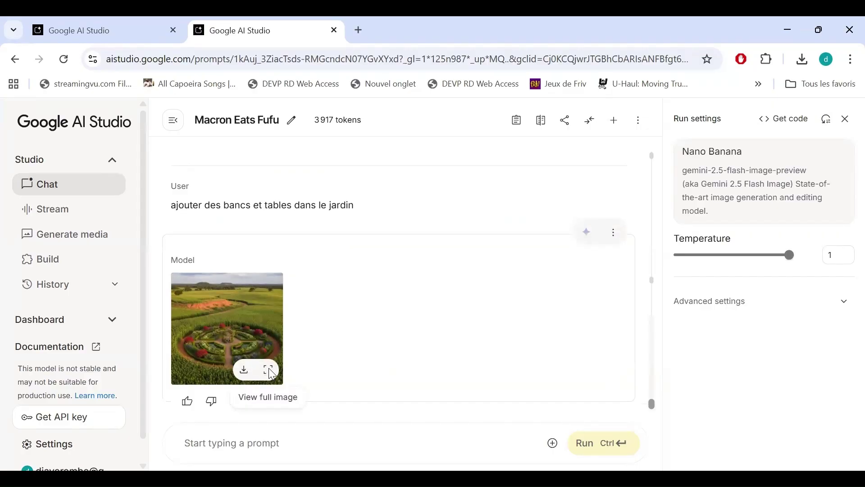
{"action": "left_click", "coordinate": [268, 370]}
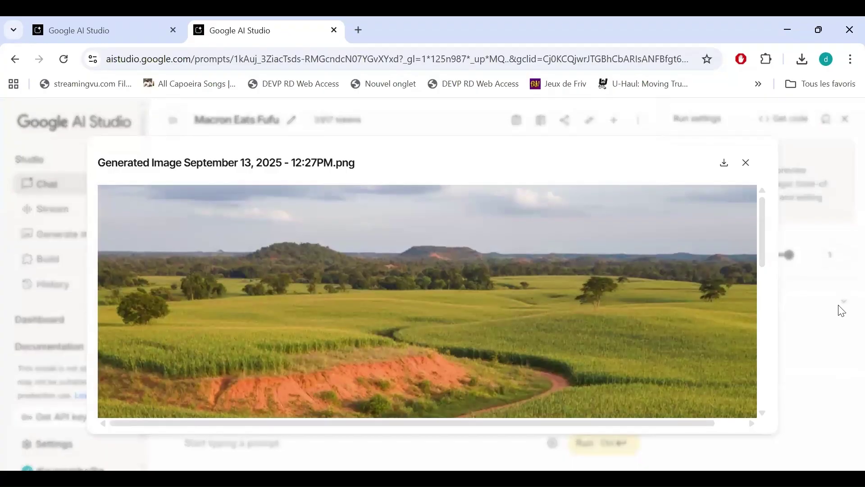
{"action": "left_click", "coordinate": [763, 413]}
{"action": "scroll", "coordinate": [765, 417], "scroll_direction": "down", "scroll_amount": 5}
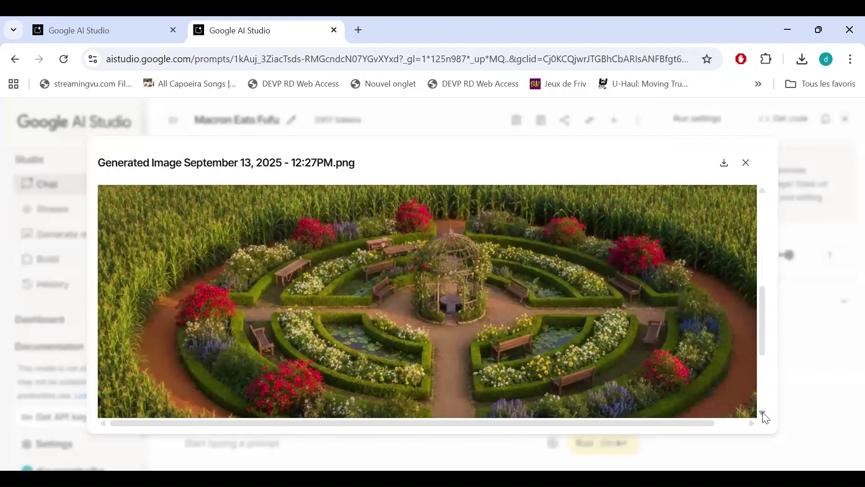
{"action": "scroll", "coordinate": [766, 418], "scroll_direction": "down", "scroll_amount": 1}
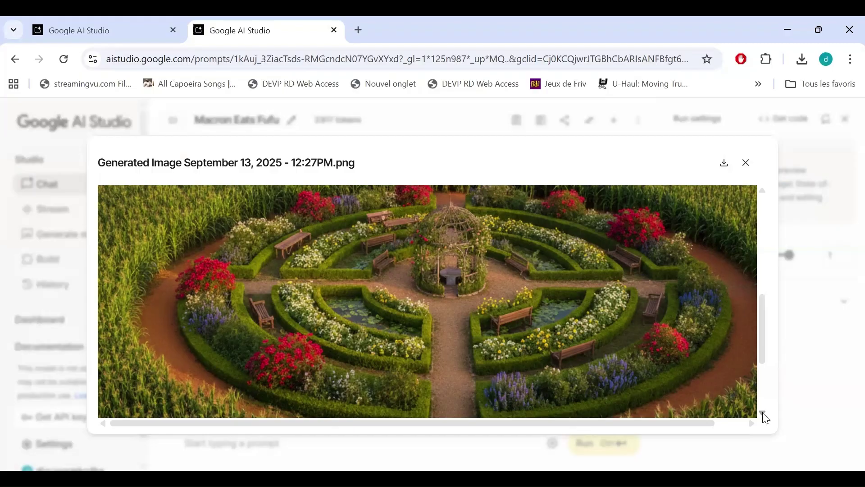
Download the garden image with the added benches and close its preview.
{"action": "left_click", "coordinate": [725, 164]}
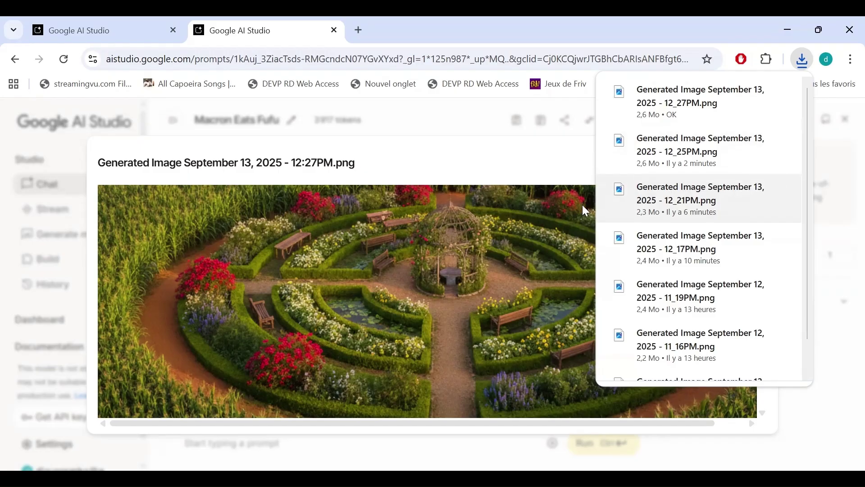
{"action": "left_click", "coordinate": [559, 232]}
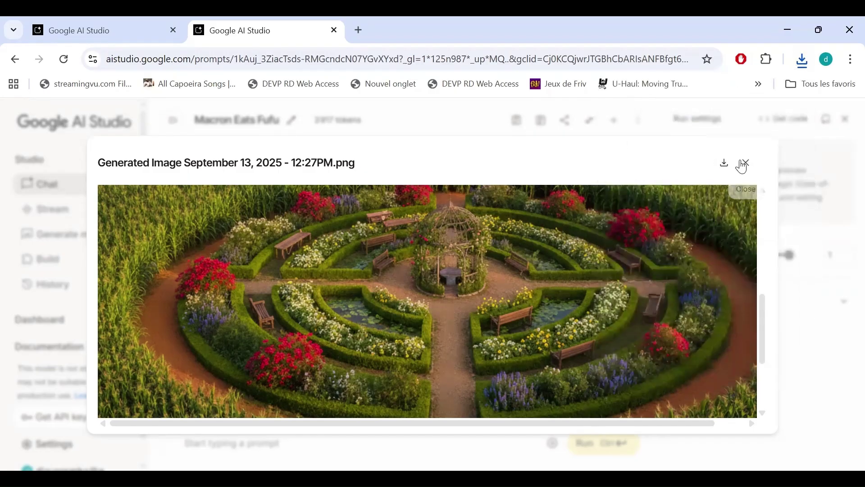
{"action": "left_click", "coordinate": [747, 165]}
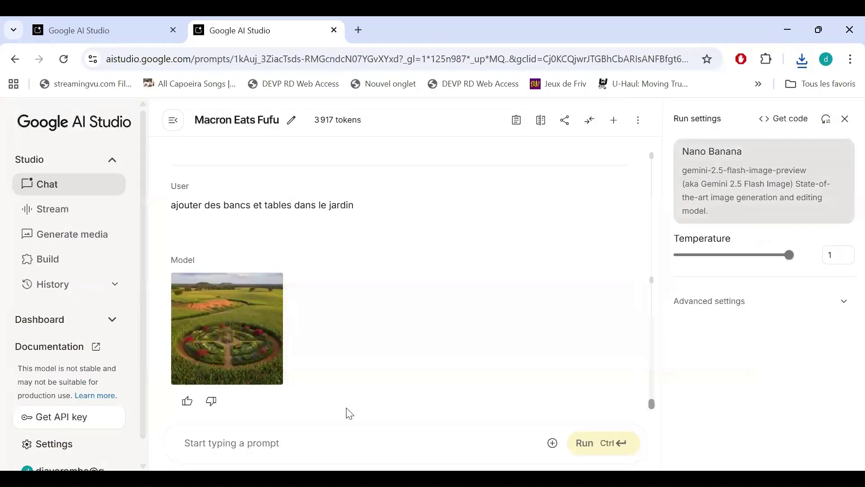
Enter the follow-up prompt "ajouter une famille d'agriculteurs en detente" in the same chat and run it.
{"action": "left_click", "coordinate": [286, 447]}
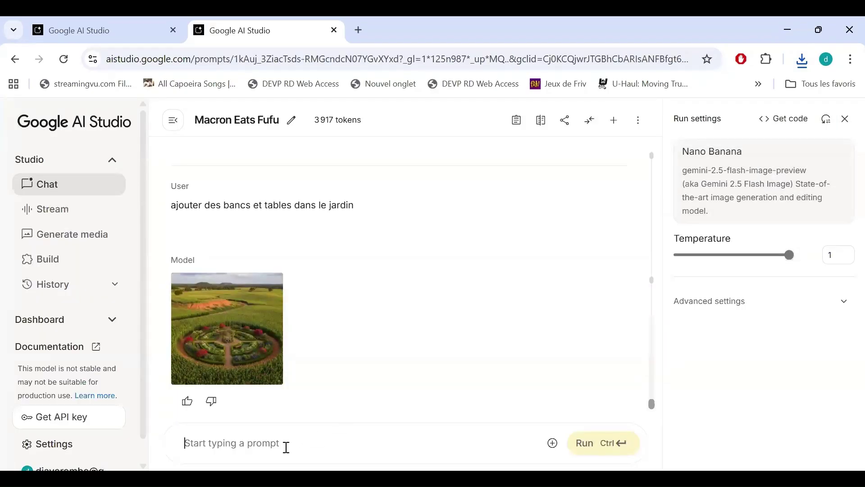
{"action": "type", "text": "aj"}
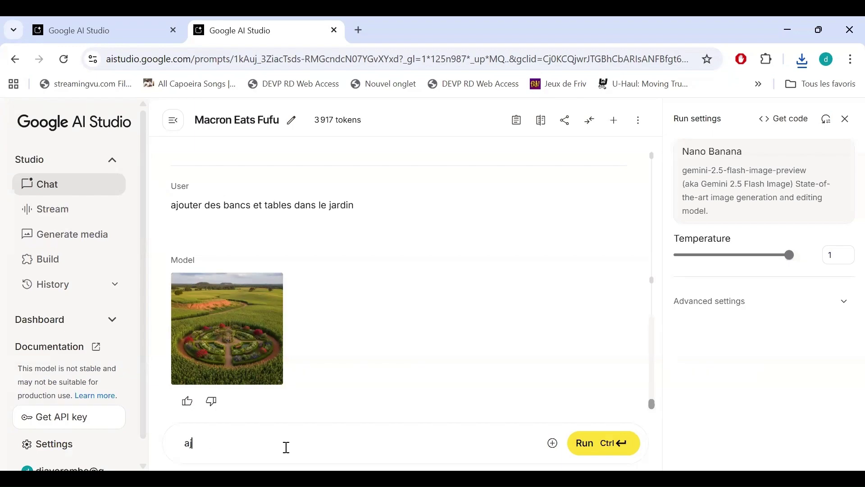
{"action": "type", "text": "outer une famil"}
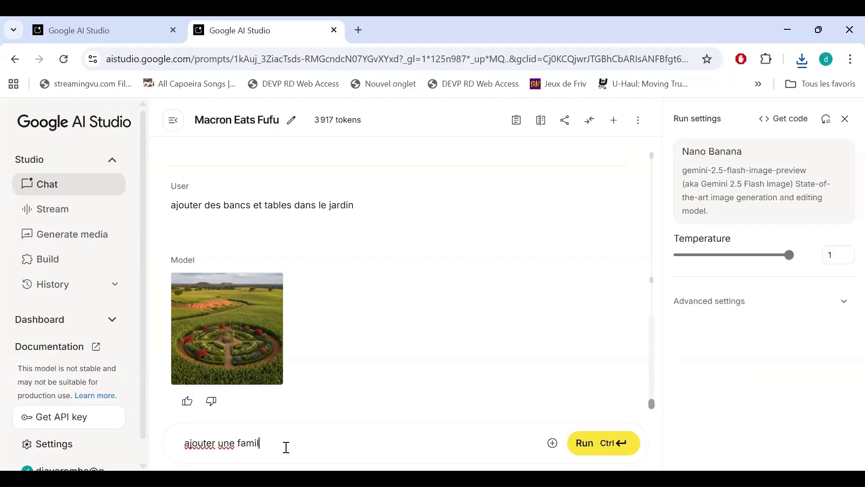
{"action": "type", "text": "le d"}
{"action": "type", "text": "'agriculteur"}
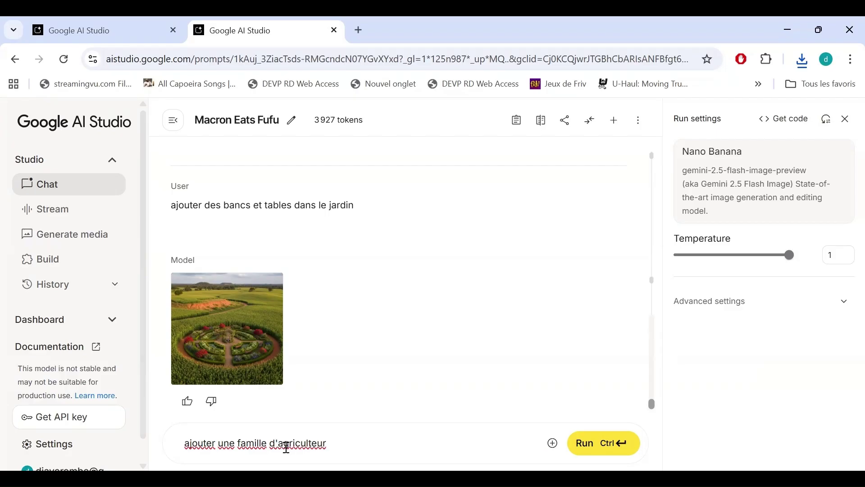
{"action": "type", "text": "s"}
{"action": "type", "text": "en detente"}
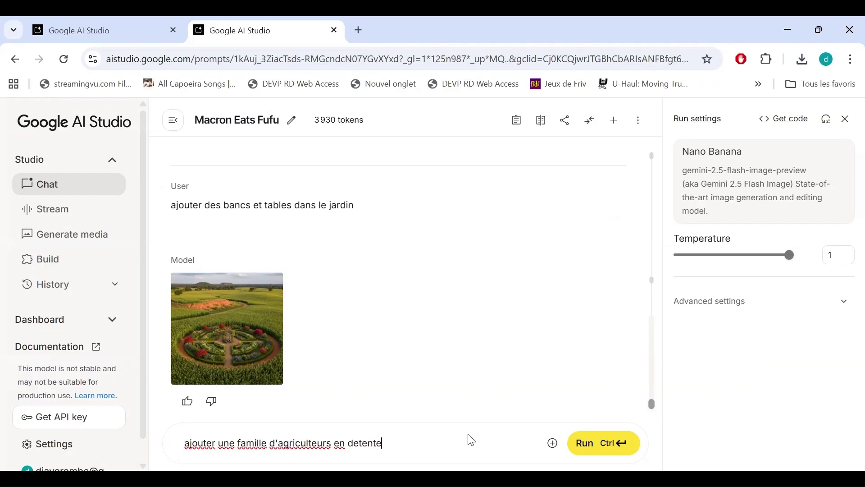
{"action": "left_click", "coordinate": [586, 455]}
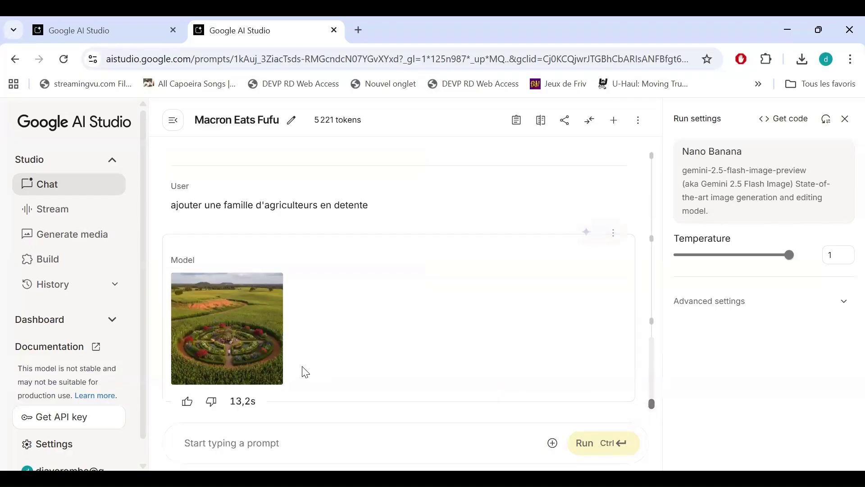
View the newest garden image enlarged and examine the farming family around the central arbour and on the path.
{"action": "mouse_move", "coordinate": [233, 342]}
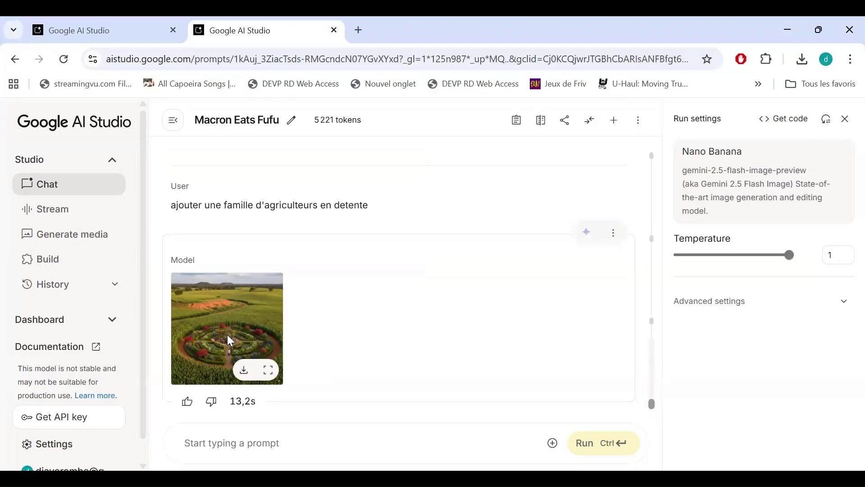
{"action": "left_click", "coordinate": [267, 359]}
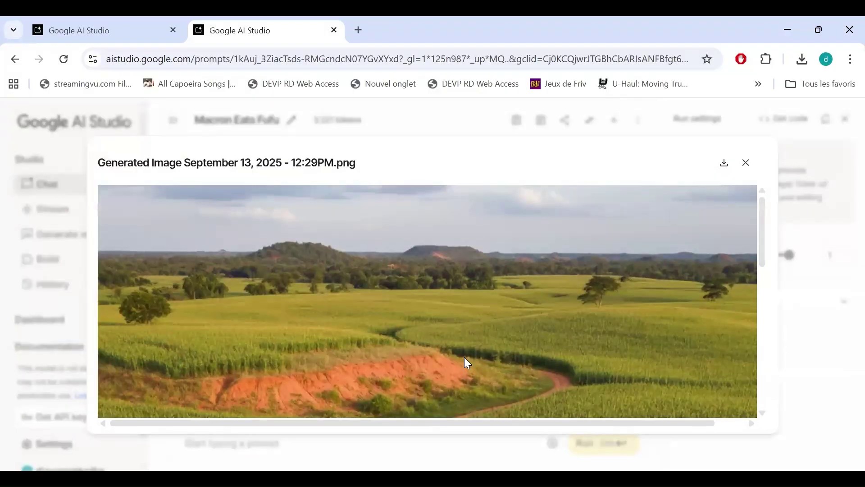
{"action": "left_click", "coordinate": [763, 413]}
{"action": "left_click", "coordinate": [763, 413]}
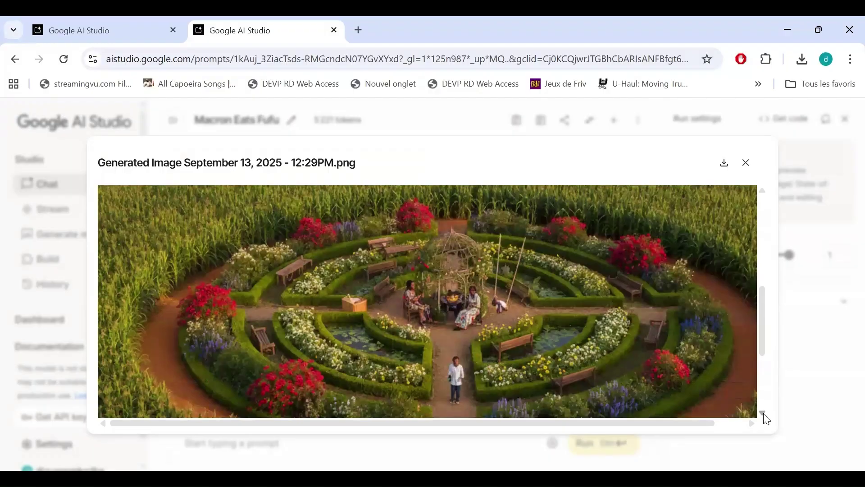
{"action": "left_click", "coordinate": [764, 414]}
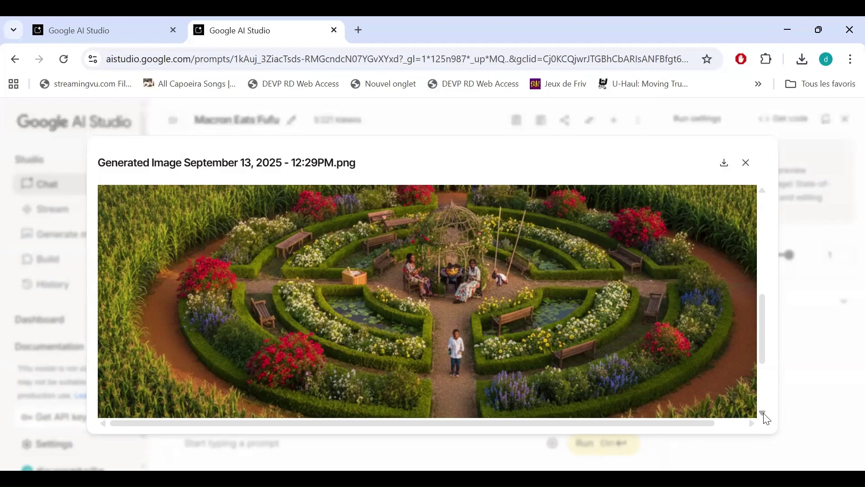
{"action": "left_click", "coordinate": [765, 414]}
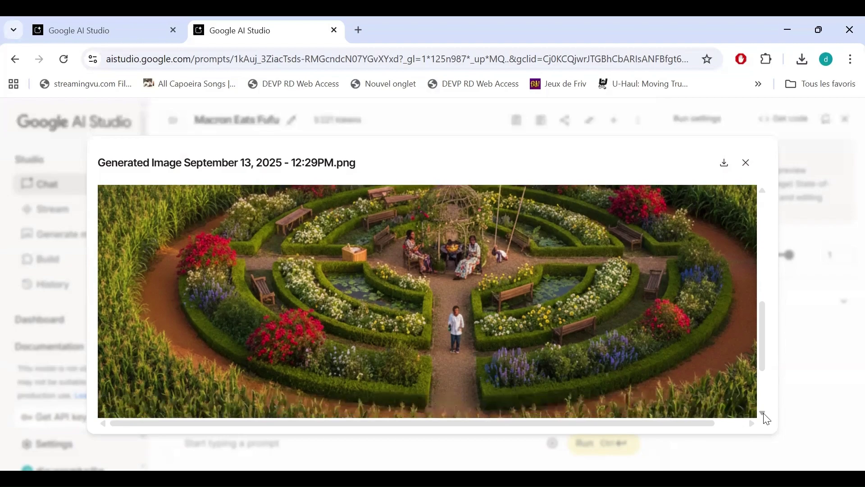
{"action": "left_click", "coordinate": [765, 415]}
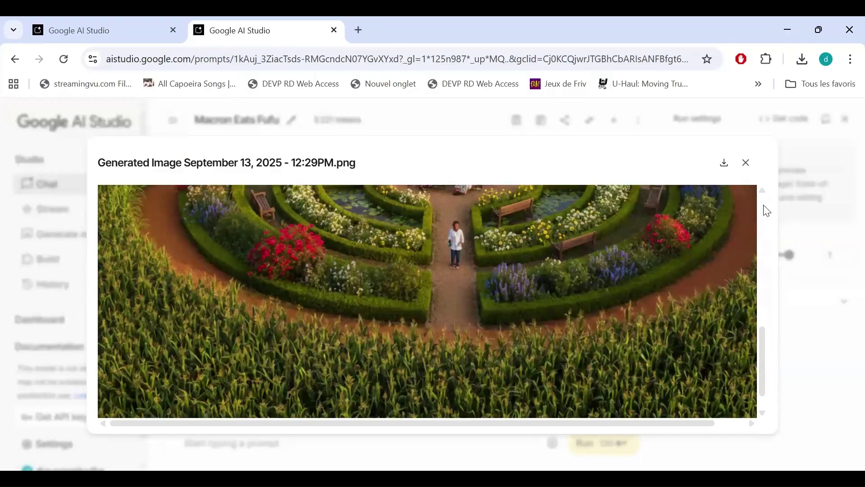
{"action": "left_click", "coordinate": [764, 192]}
{"action": "left_click", "coordinate": [765, 192]}
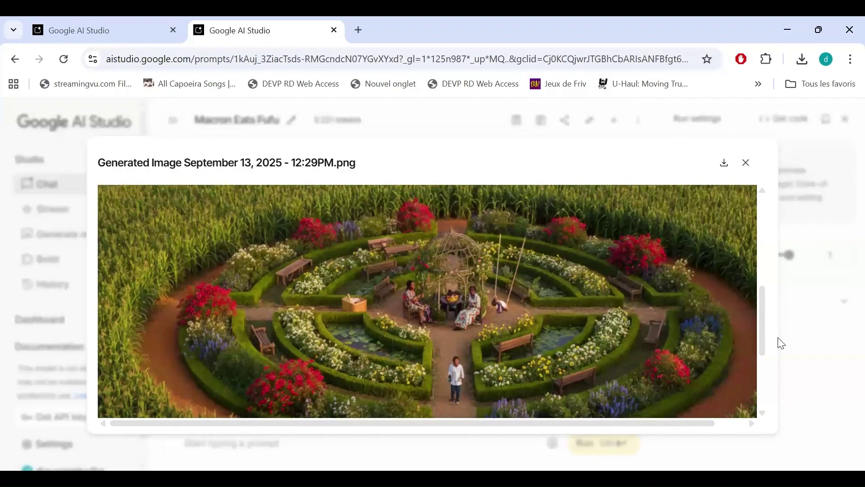
{"action": "left_click", "coordinate": [762, 413]}
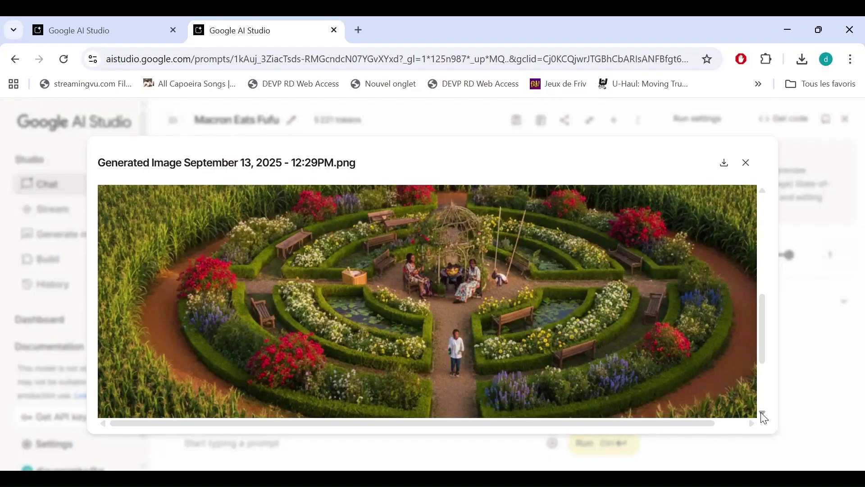
{"action": "left_click", "coordinate": [762, 413]}
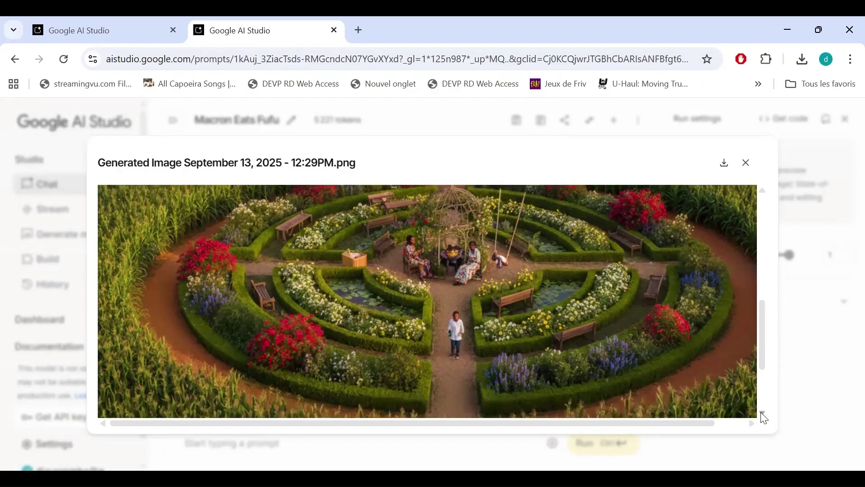
{"action": "left_click", "coordinate": [763, 414]}
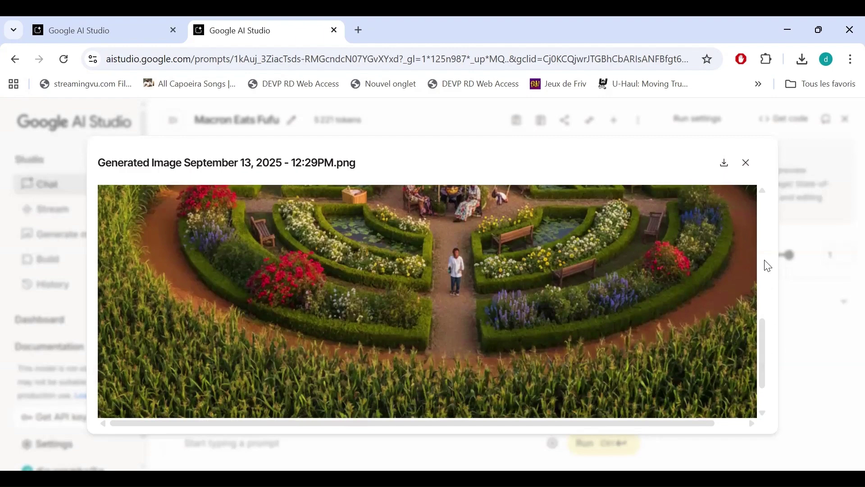
Look over the family garden image up to its sky and download it.
{"action": "left_click", "coordinate": [767, 192]}
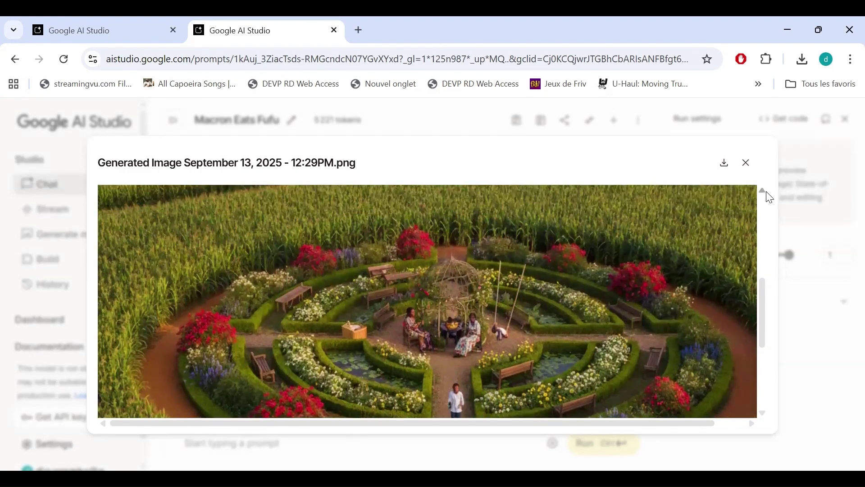
{"action": "left_click_drag", "start_coordinate": [769, 197], "coordinate": [769, 197]}
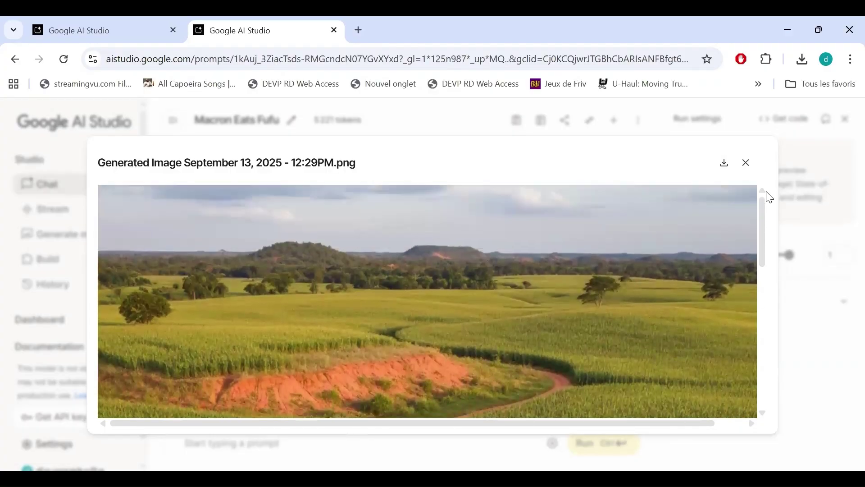
{"action": "left_click", "coordinate": [724, 165]}
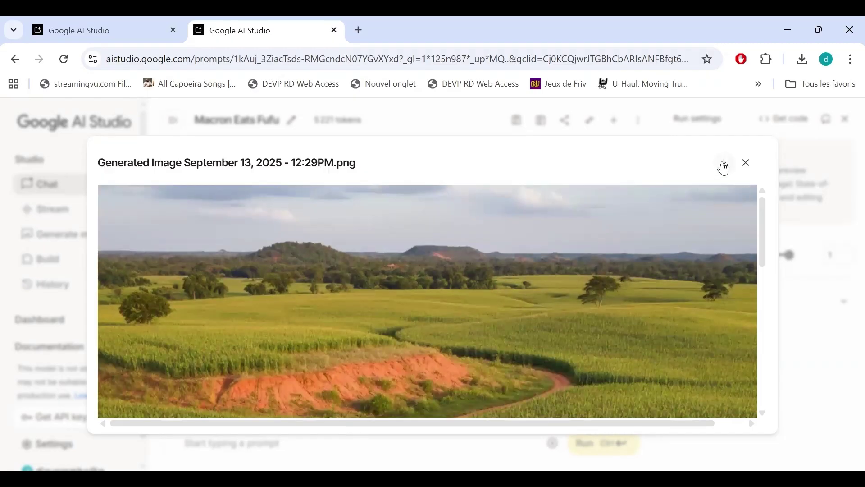